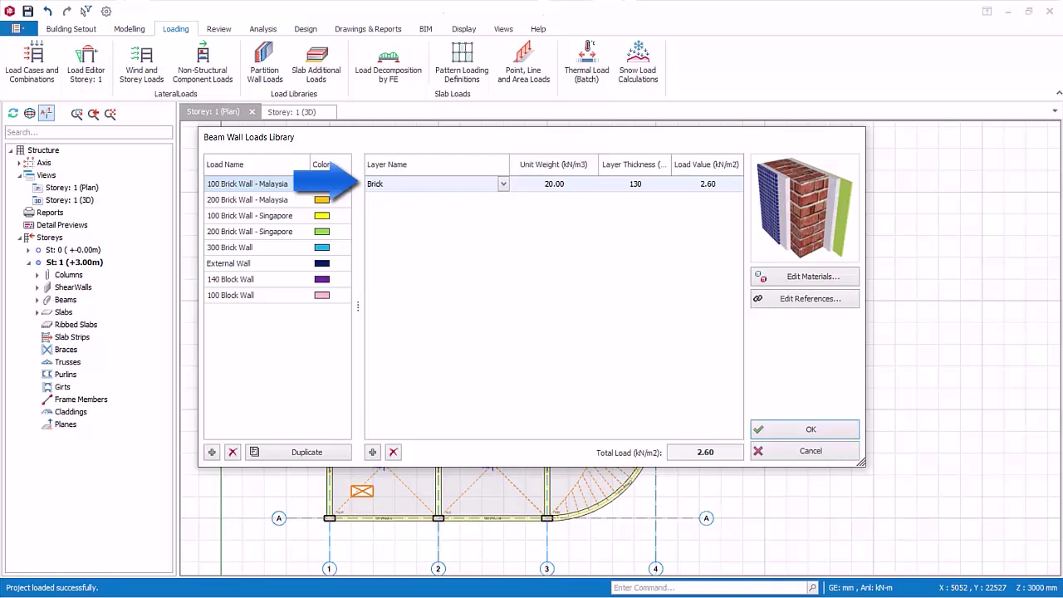
Step: Review the material choices for the 100 Brick Wall - Malaysia brick layer without changing them
left_click(502, 183)
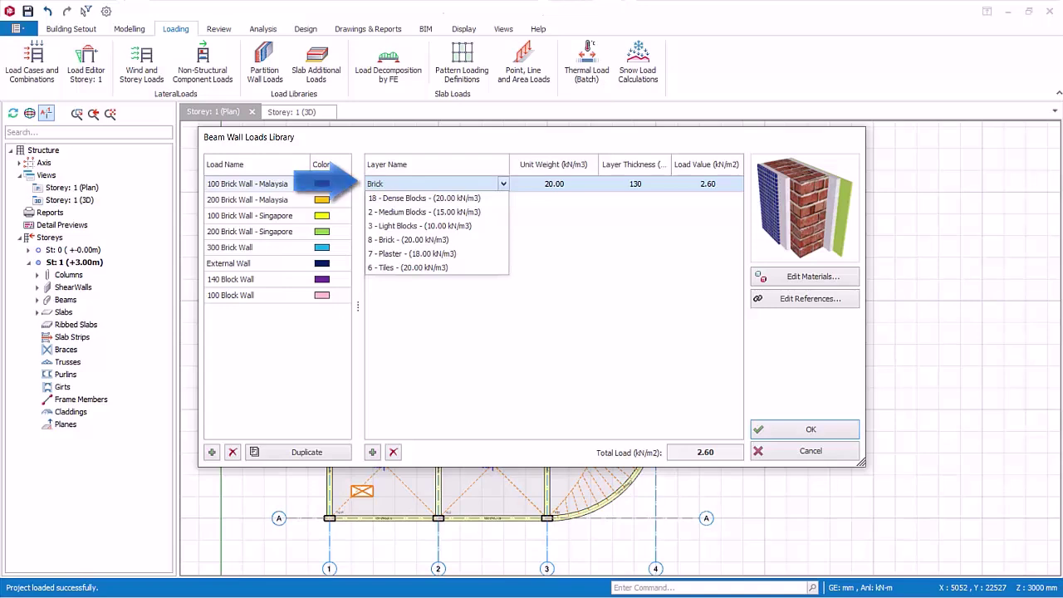
key("Escape")
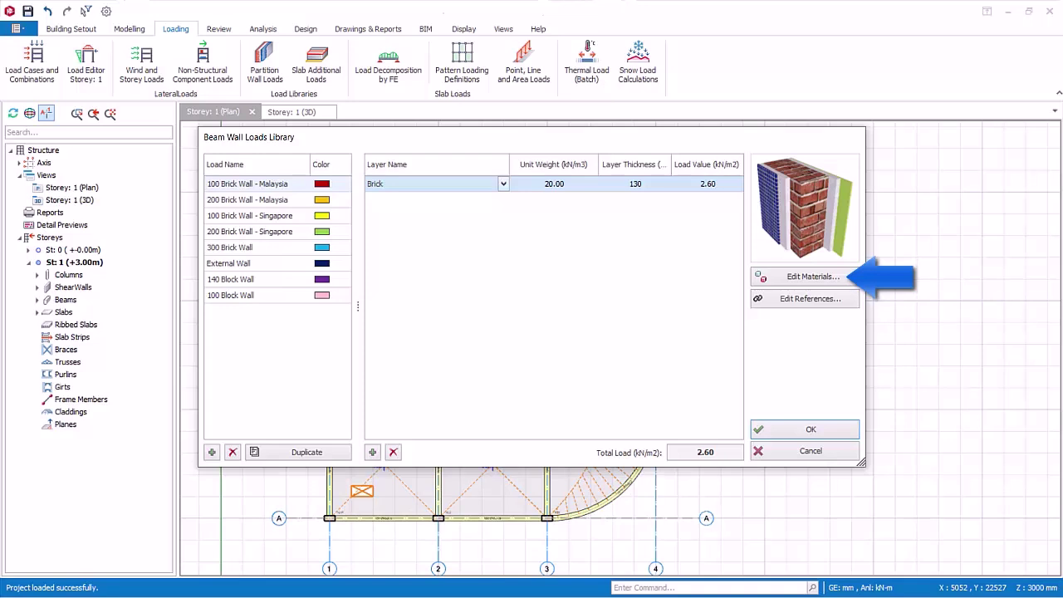
Step: Create a new material named Glass with unit weight 80 kN/m3 in the material library
left_click(809, 276)
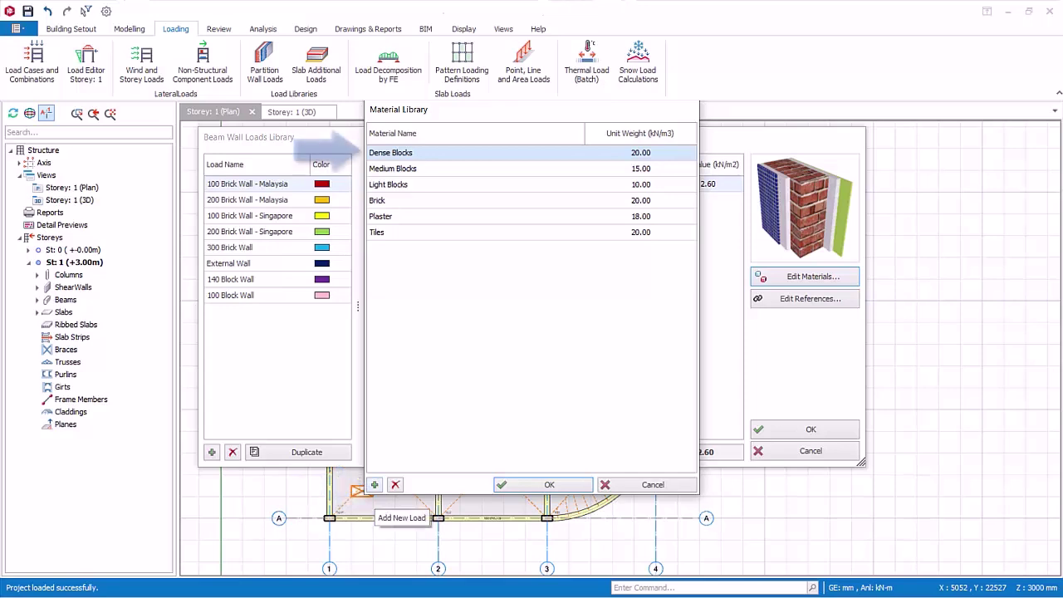
left_click(374, 484)
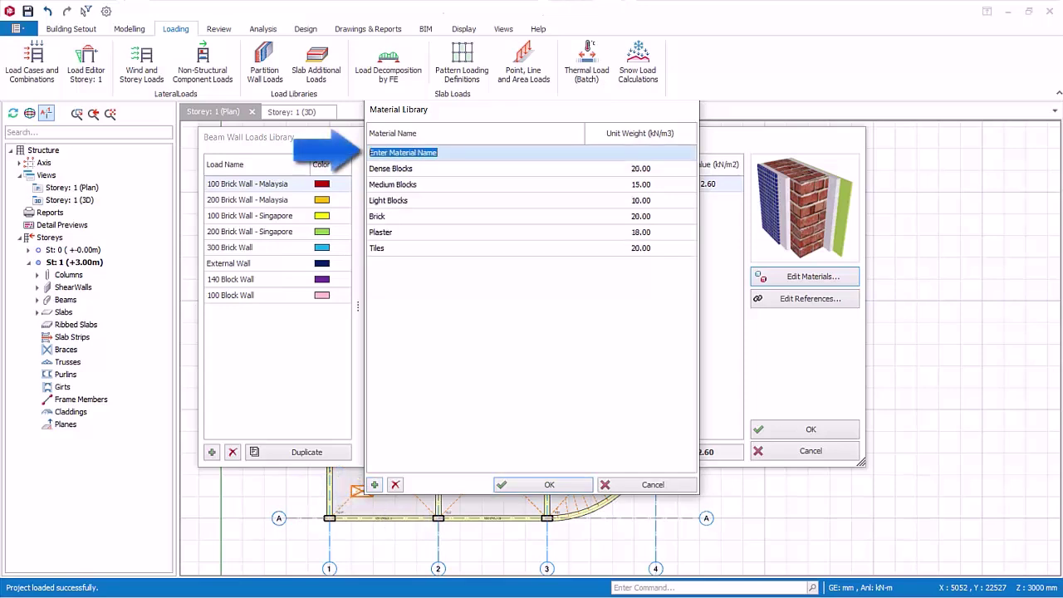
type("Glass")
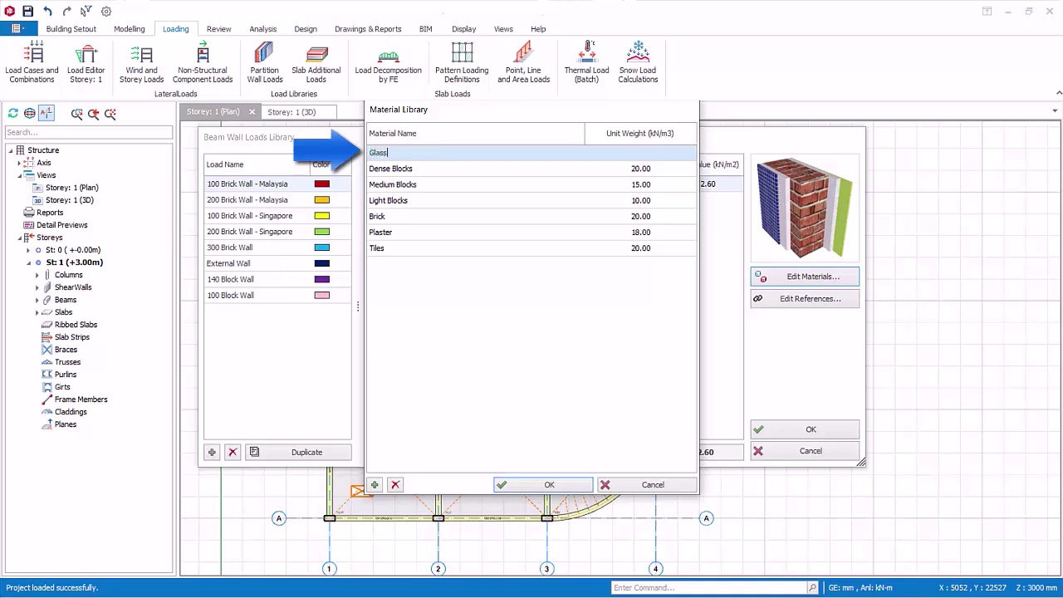
key("Tab")
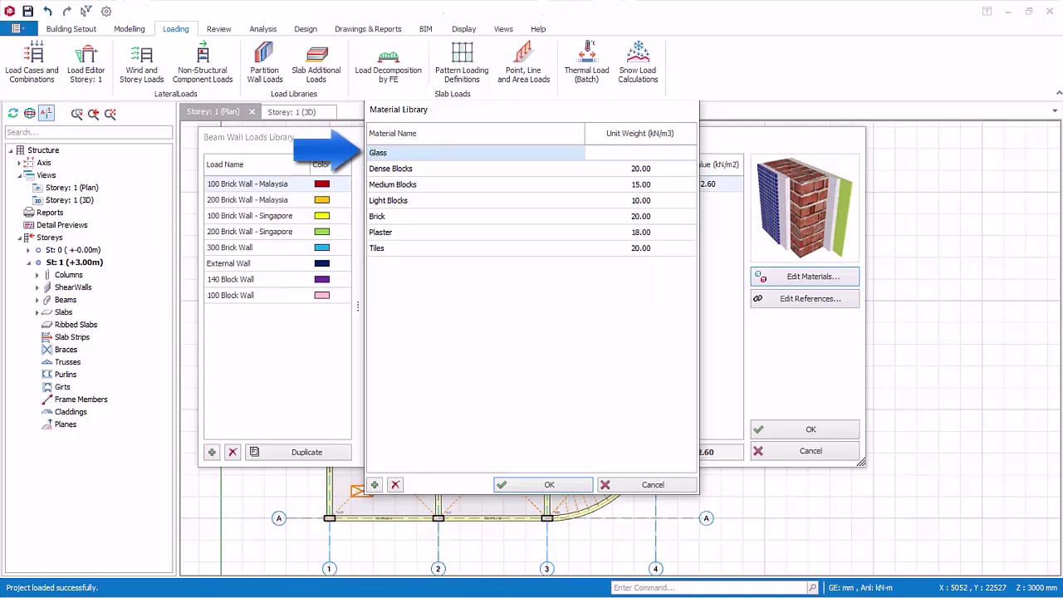
type("80")
key("Return")
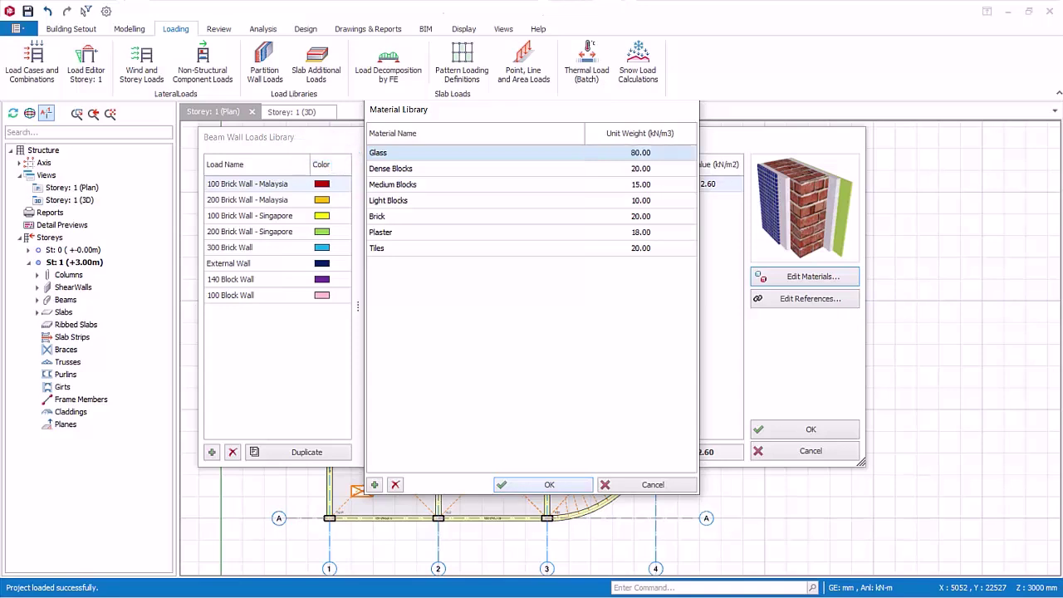
key("Return")
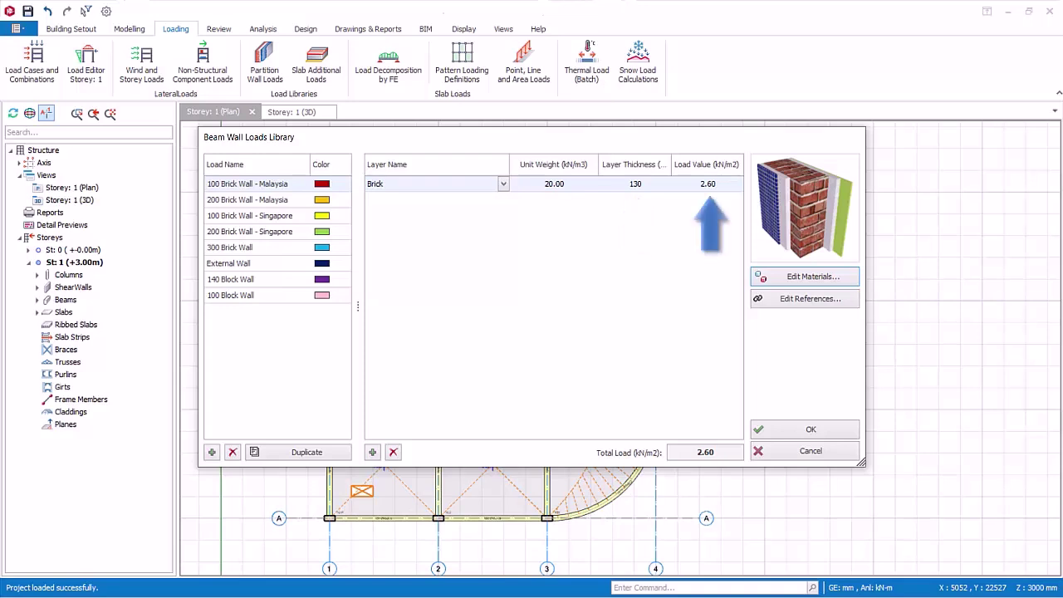
Step: Add a new wall load named '30mm Glass' and colour it RosyBrown
key("Tab")
key("Tab")
key("ctrl+a")
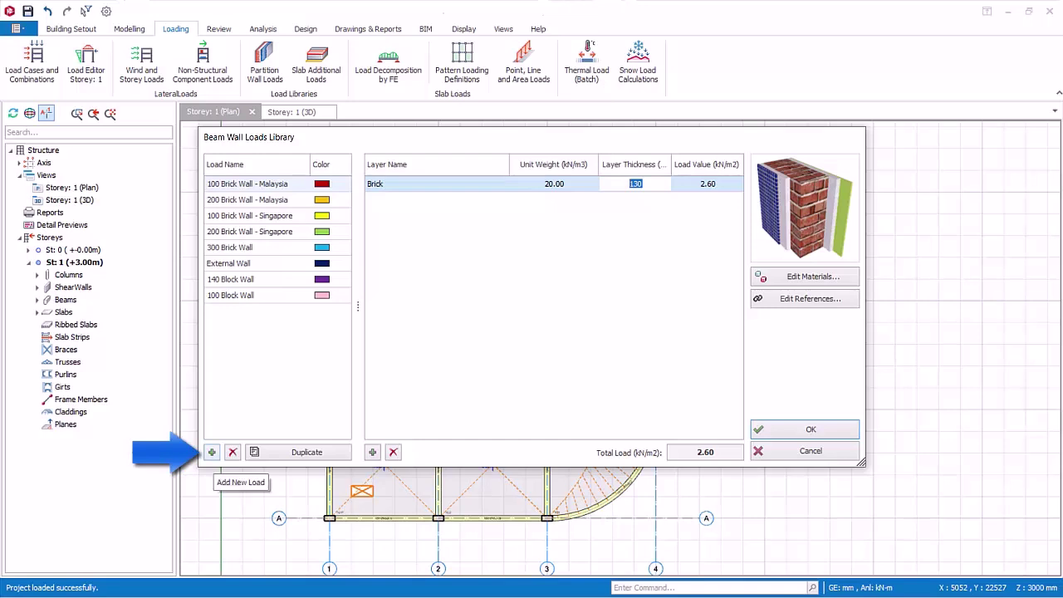
left_click(212, 452)
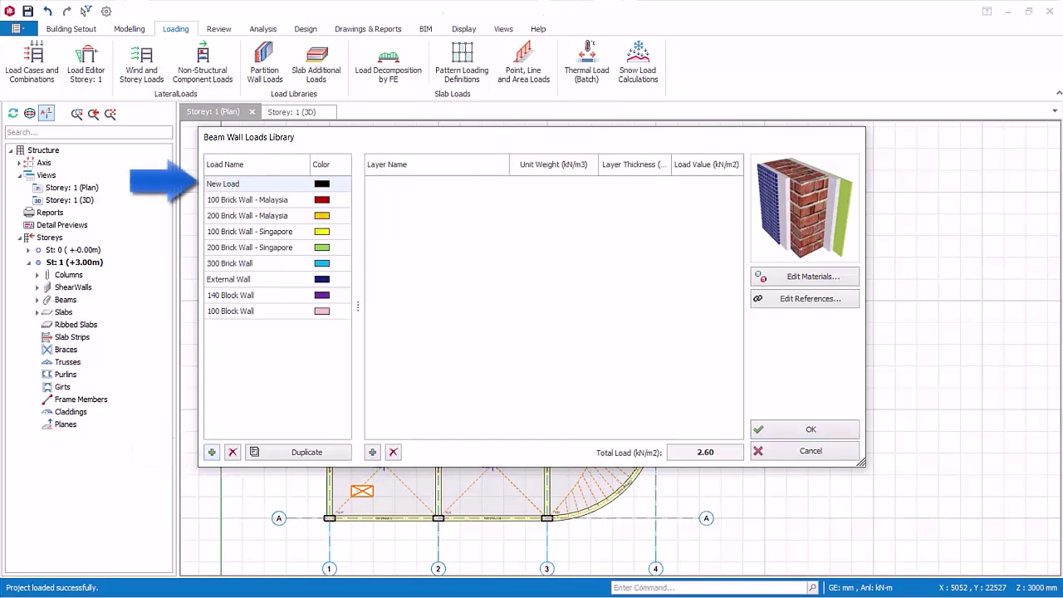
double_click(222, 184)
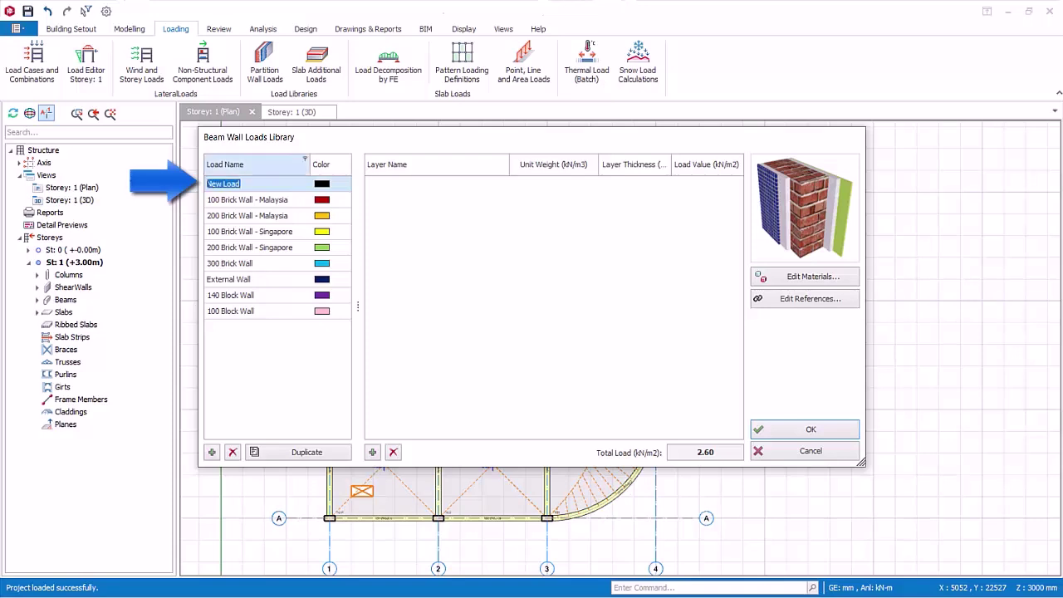
type("30mm ")
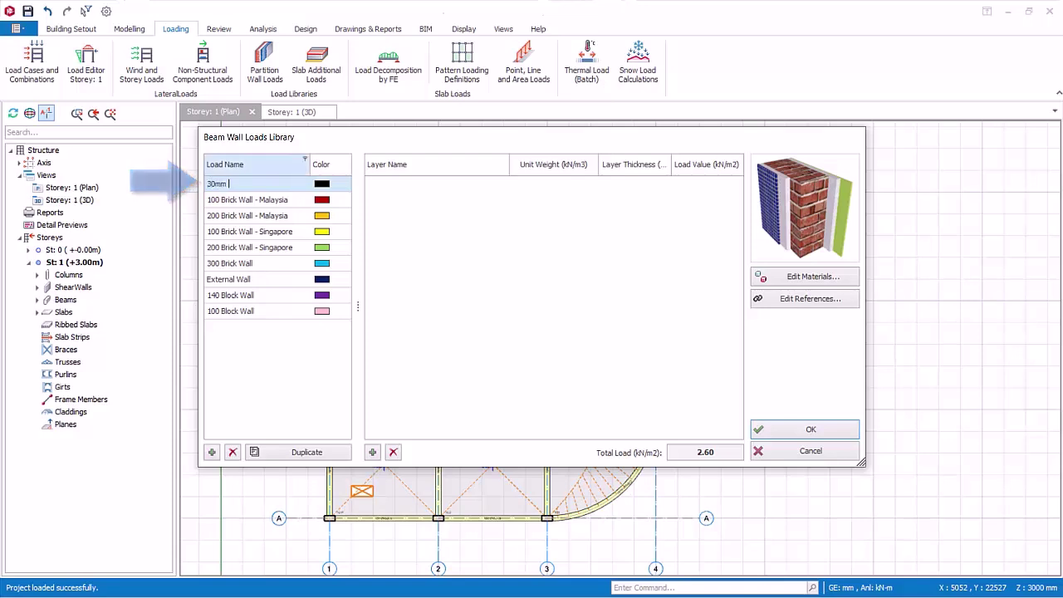
type("Glass")
key("Return")
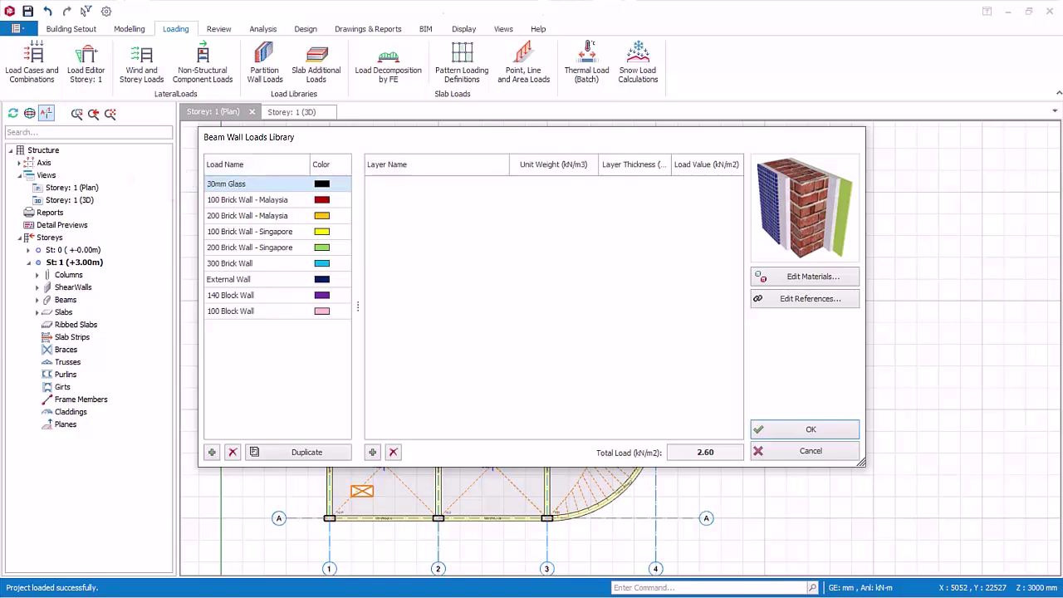
left_click(322, 183)
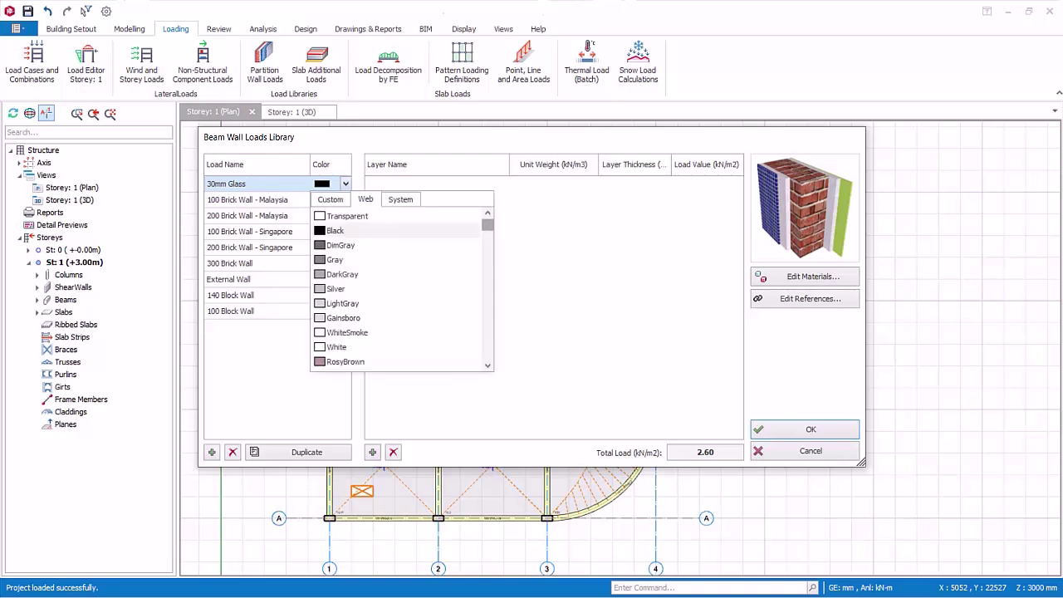
scroll(399, 290, "down", 3)
left_click(345, 216)
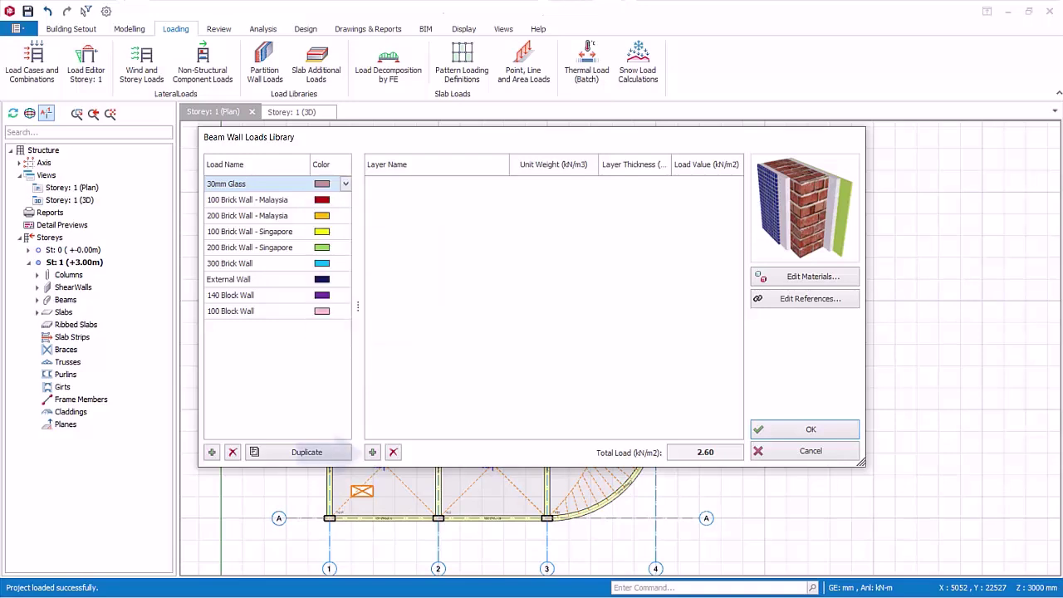
Step: Add a 30 mm thick Glass layer to the 30mm Glass load
left_click(372, 452)
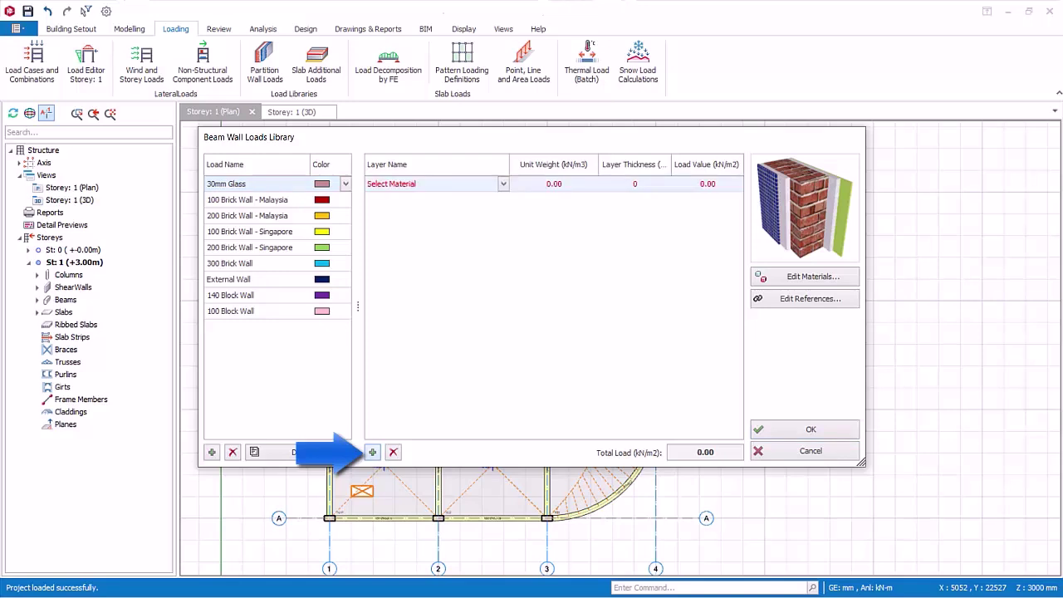
left_click(503, 184)
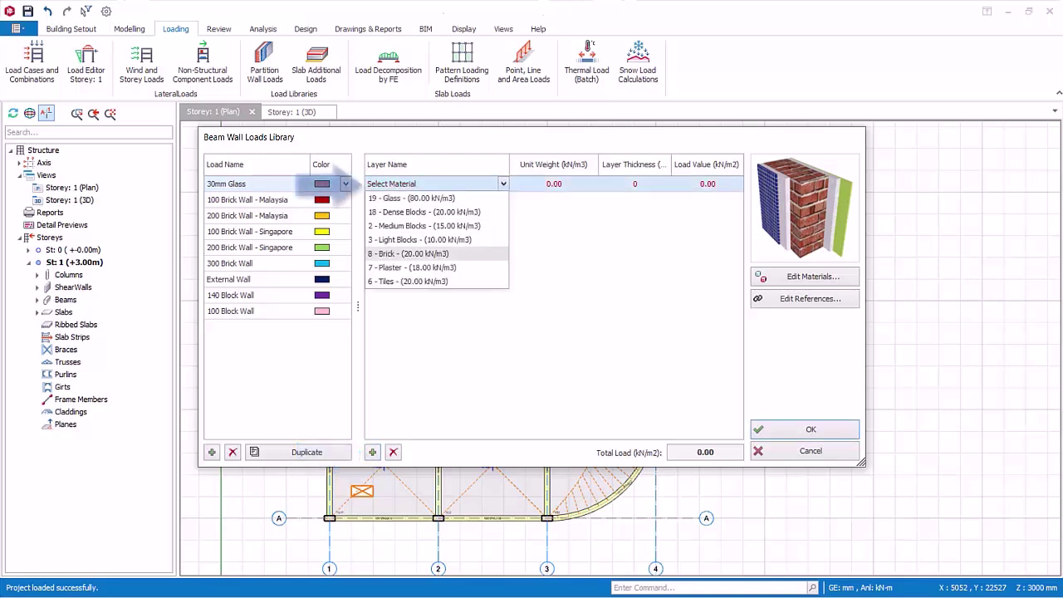
left_click(411, 198)
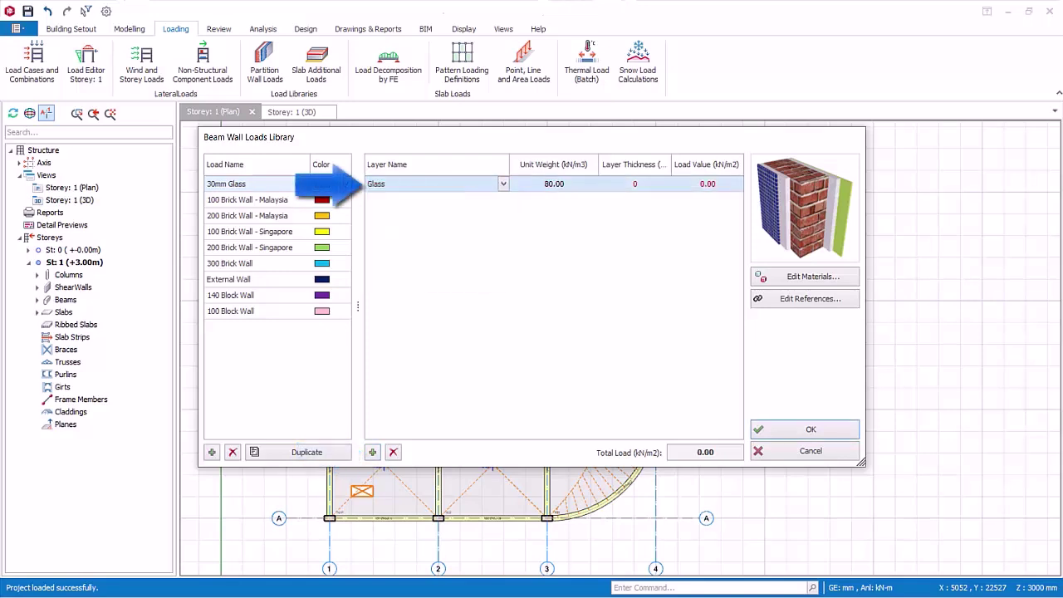
left_click(634, 183)
type("3")
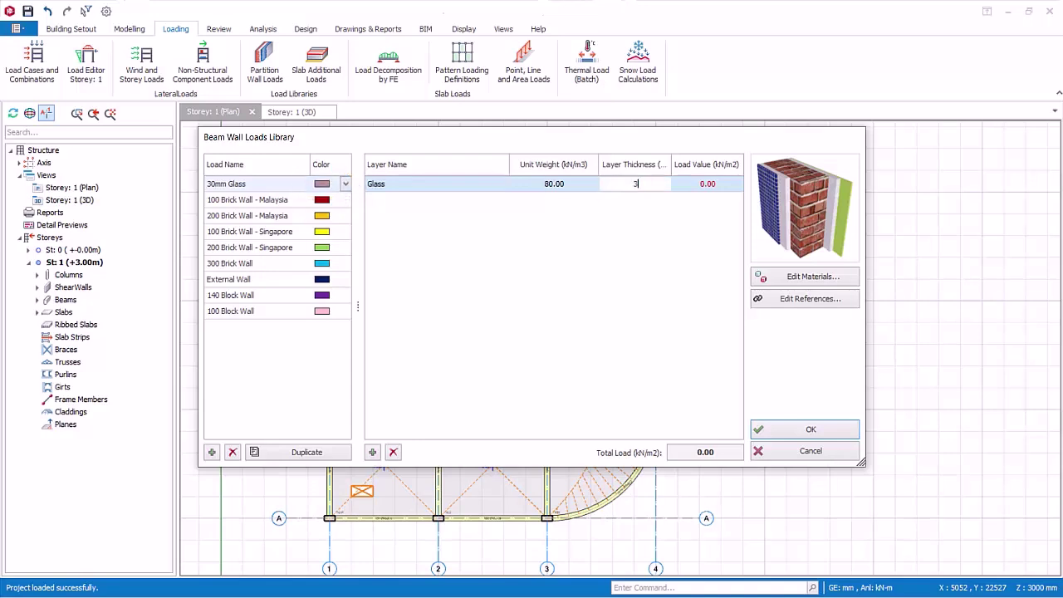
type("0")
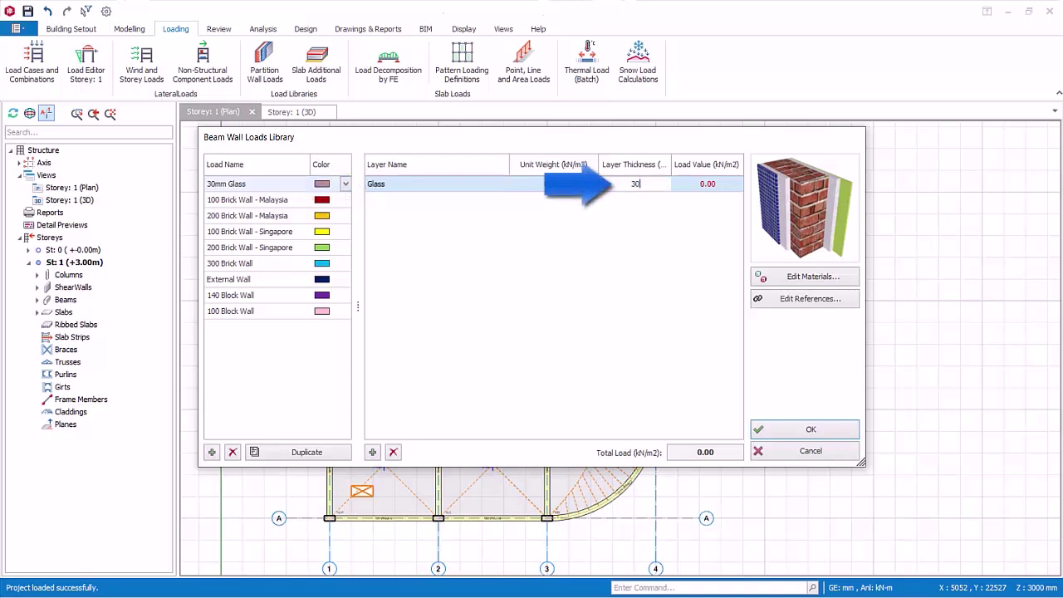
key("Return")
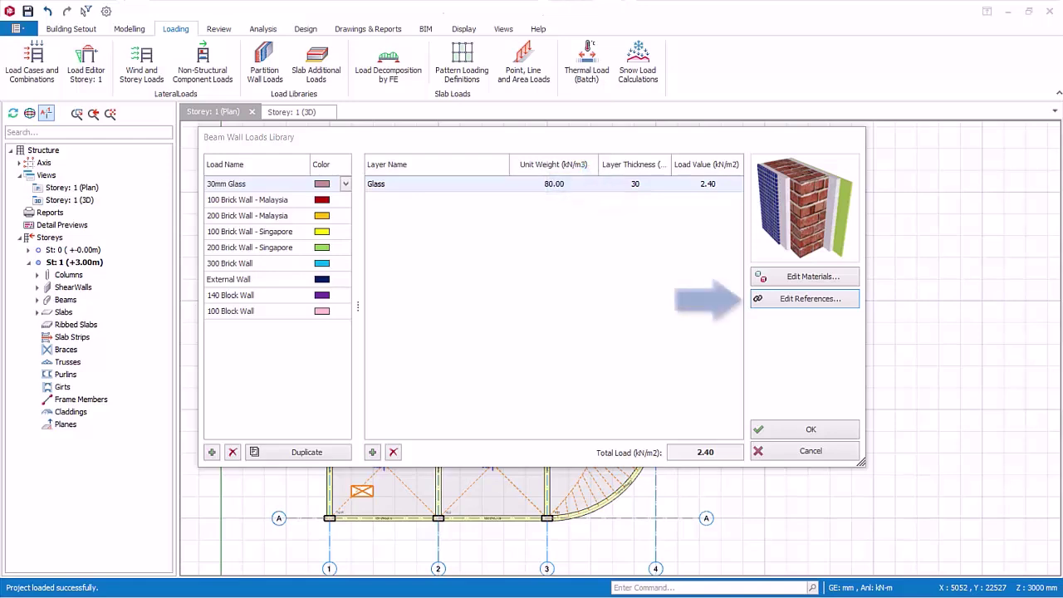
Step: In storey 1 load references, choose 100 Brick Wall - Malaysia as the source load
left_click(776, 306)
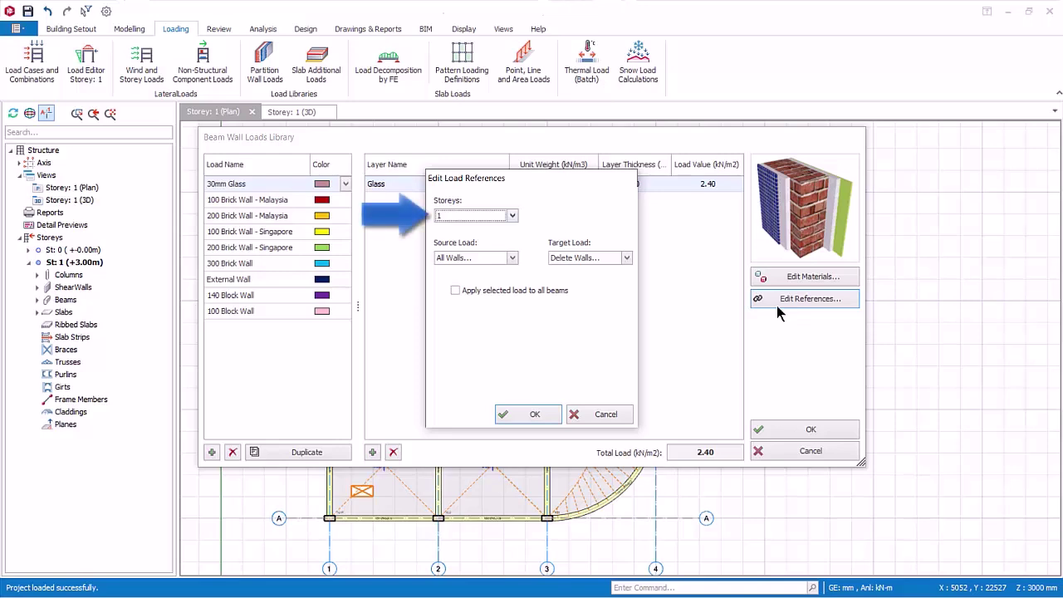
key("alt+Down")
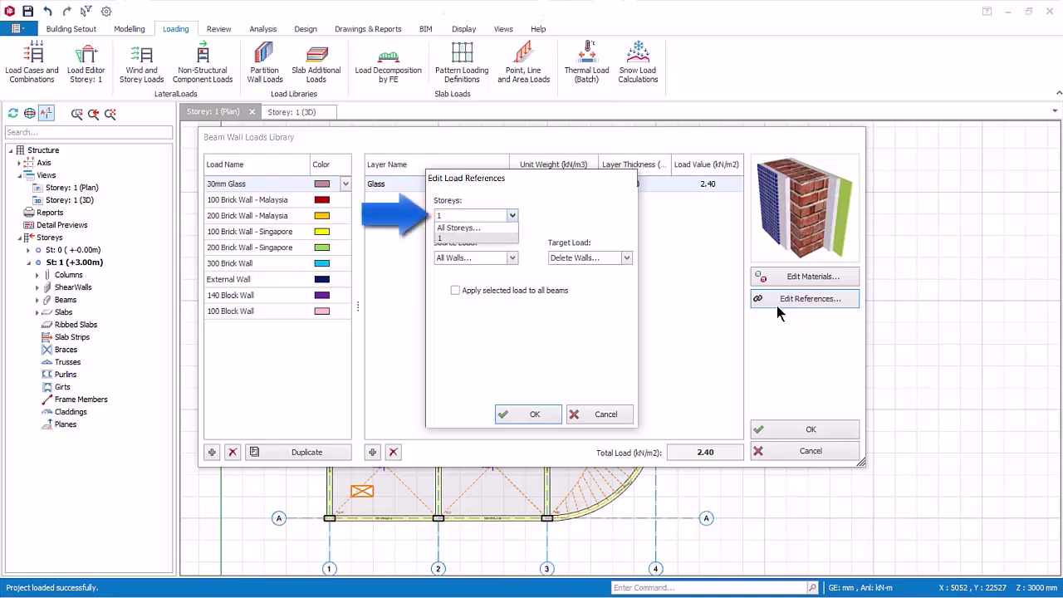
key("Return")
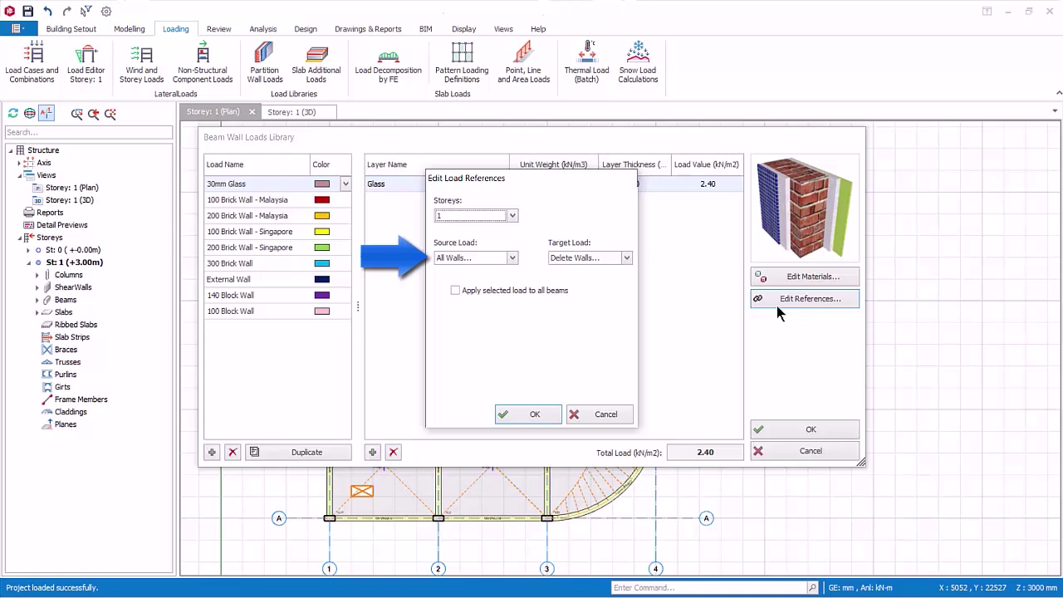
key("Tab")
key("alt+Down")
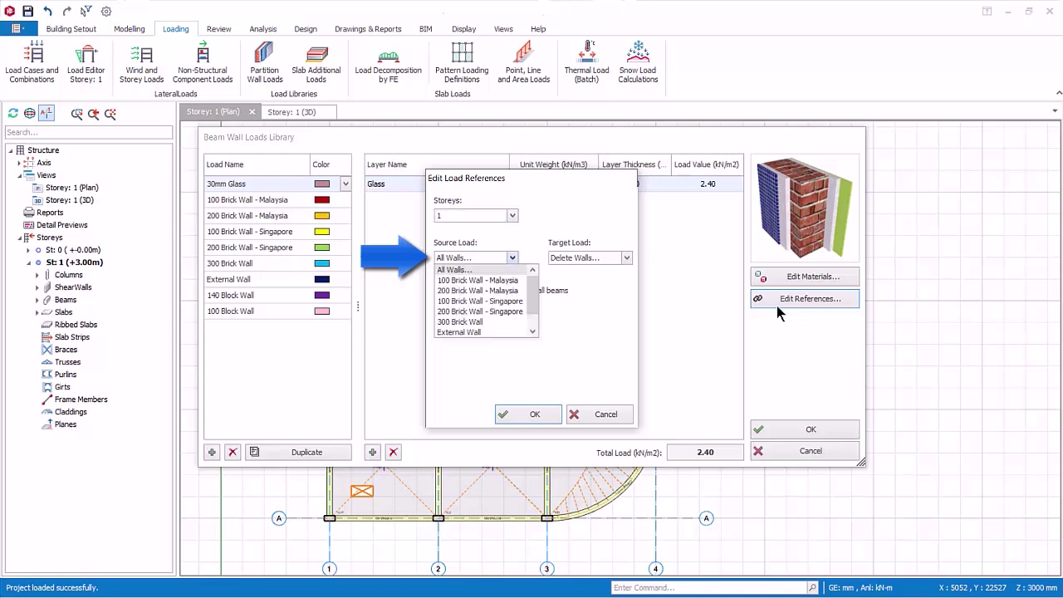
key("Down")
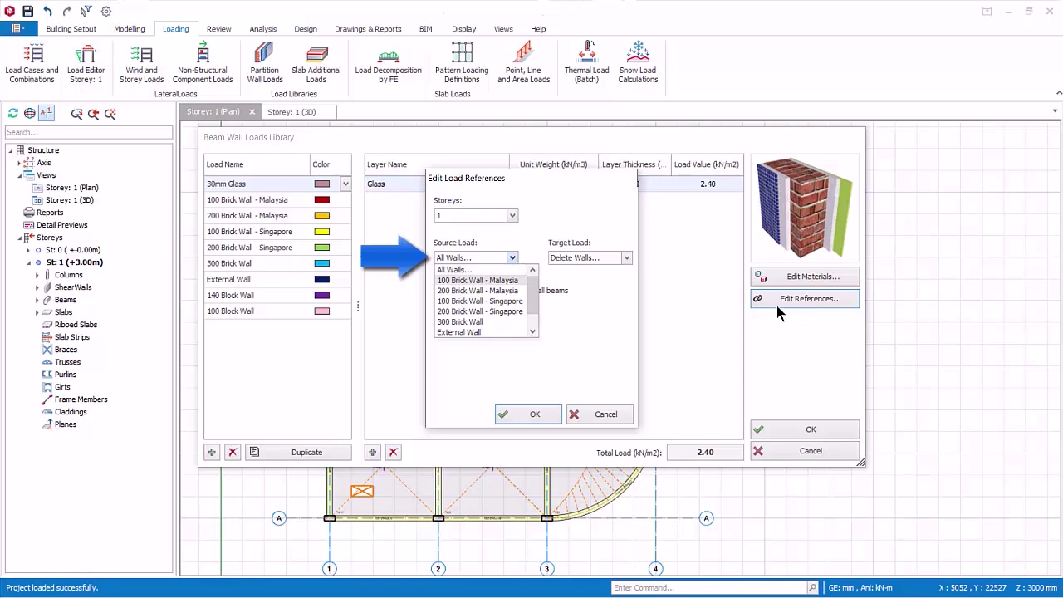
key("Return")
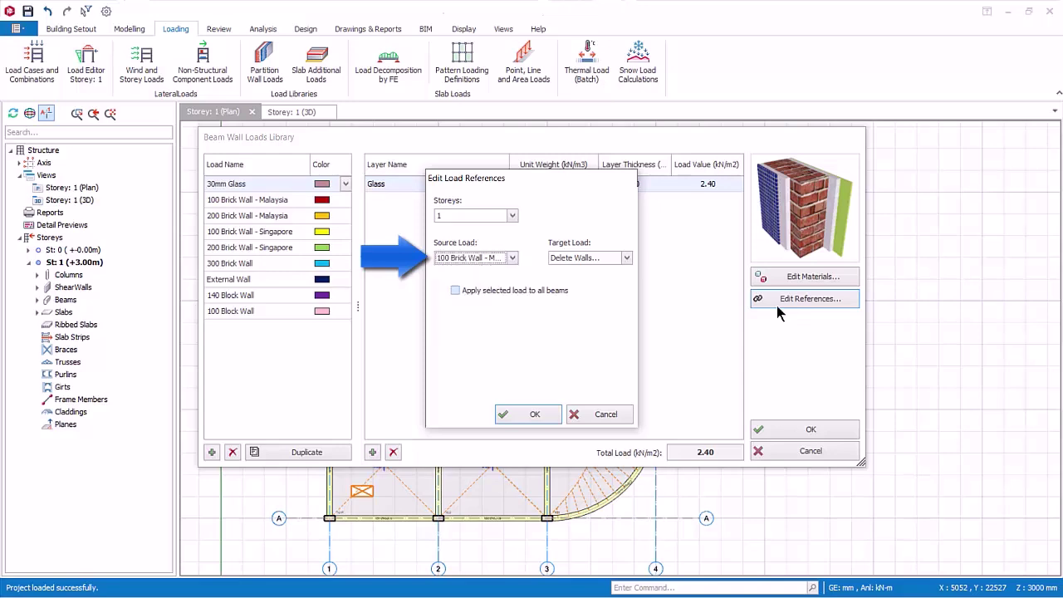
Step: Map it to target 100 Block Wall on all beams with 1.1 m wall height
key("Tab")
key("alt+Down")
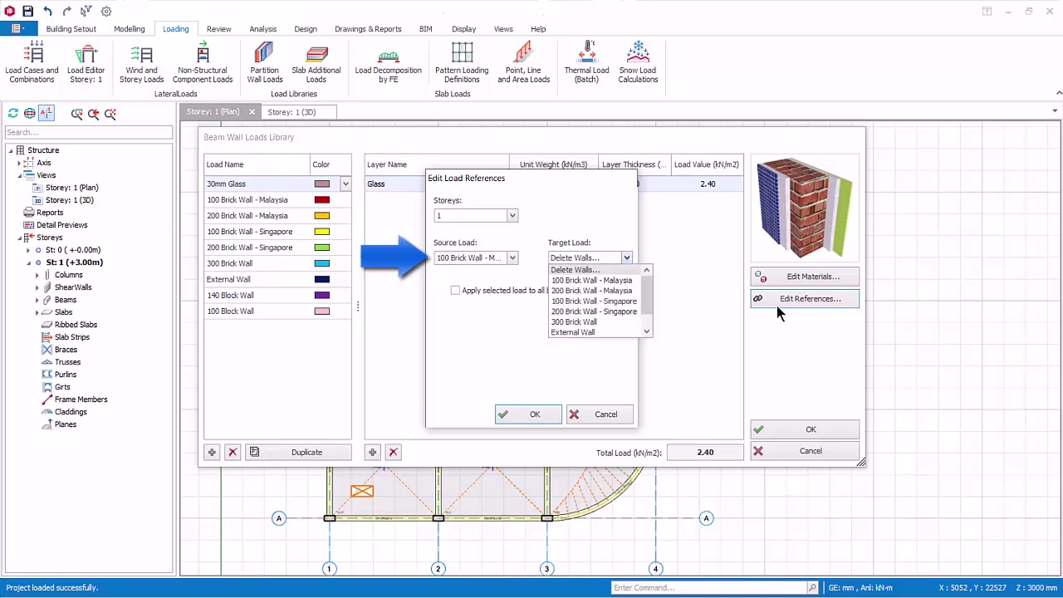
key("Down")
key("Down")
key("Down")
key("Down")
key("Return")
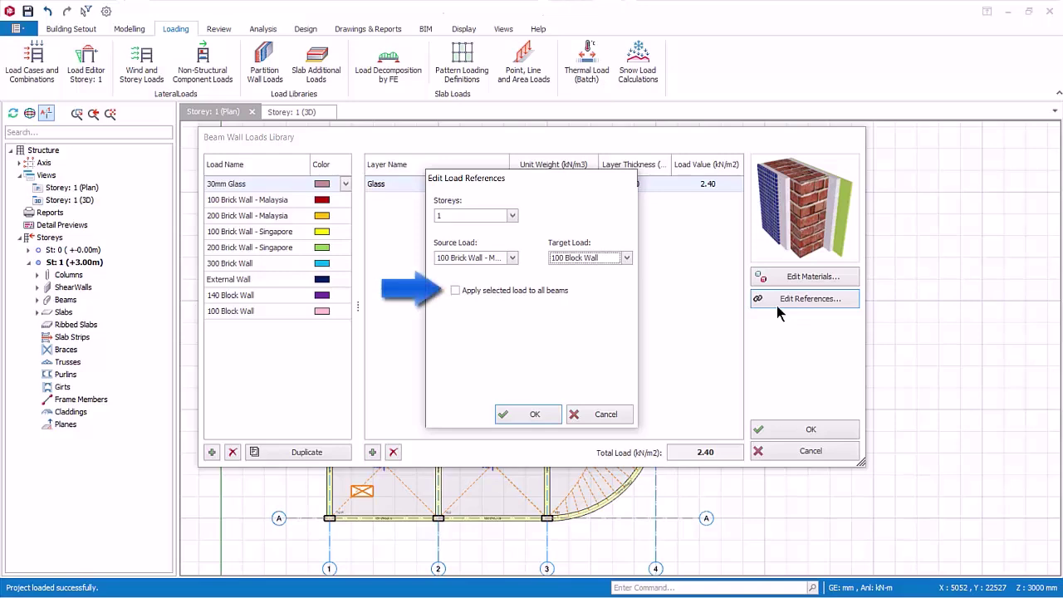
key("Tab")
key("space")
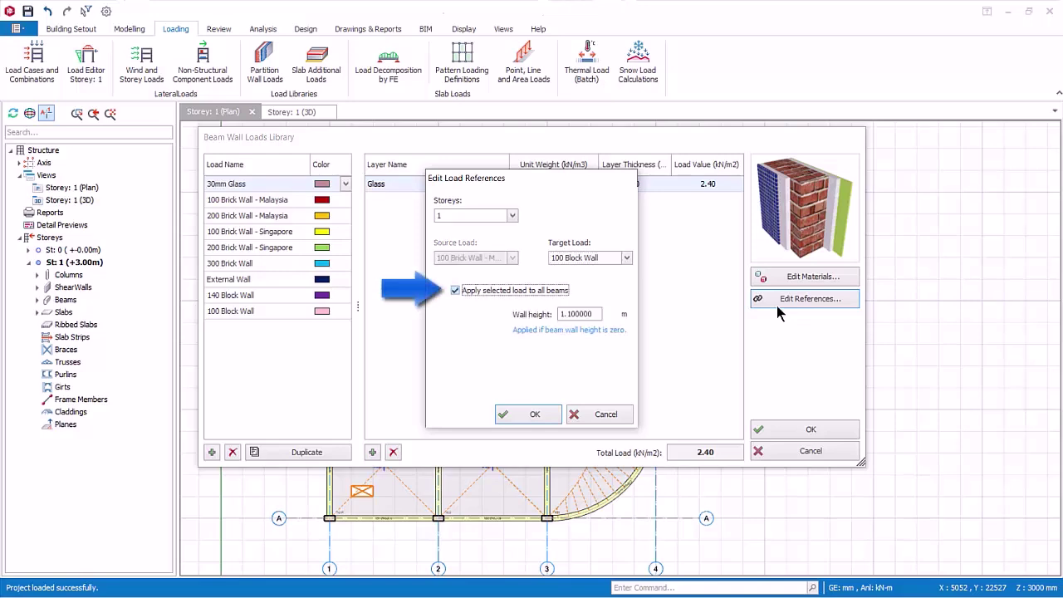
key("Tab")
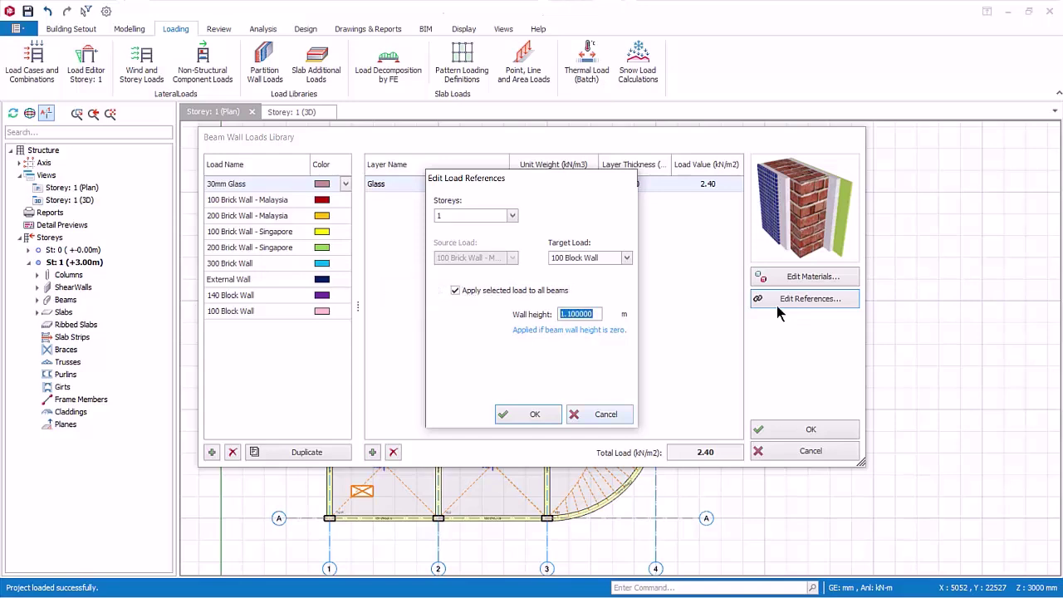
key("Return")
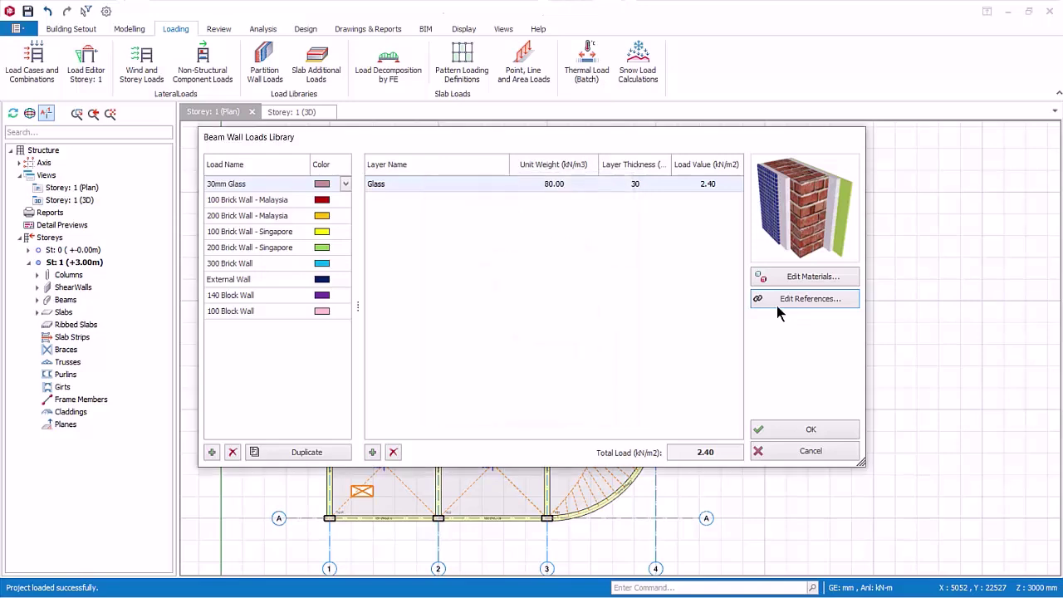
Step: Close the wall loads library and bring up the Views window-layout options
key("Return")
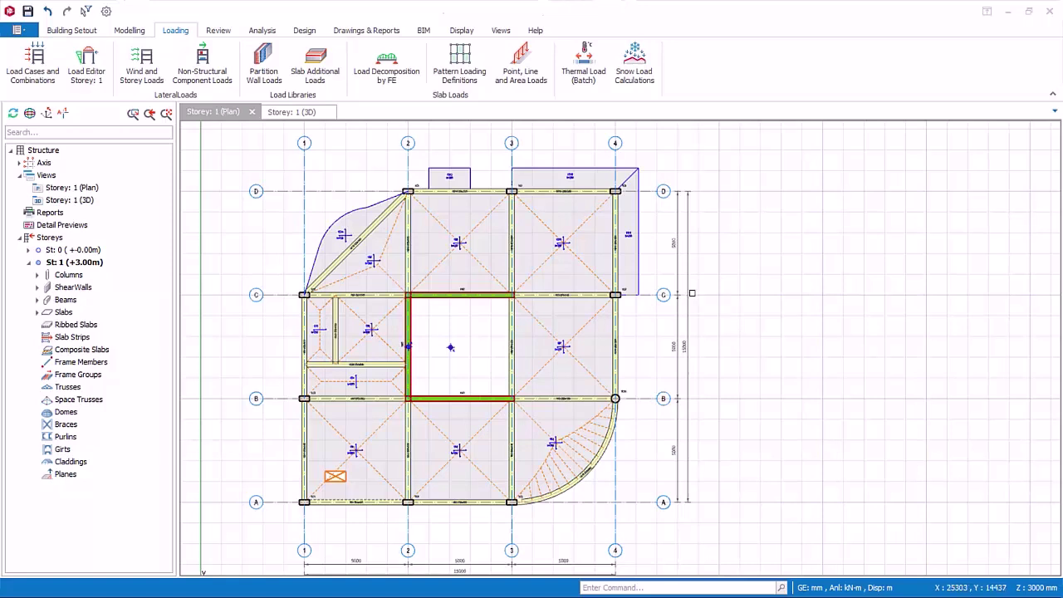
left_click(503, 31)
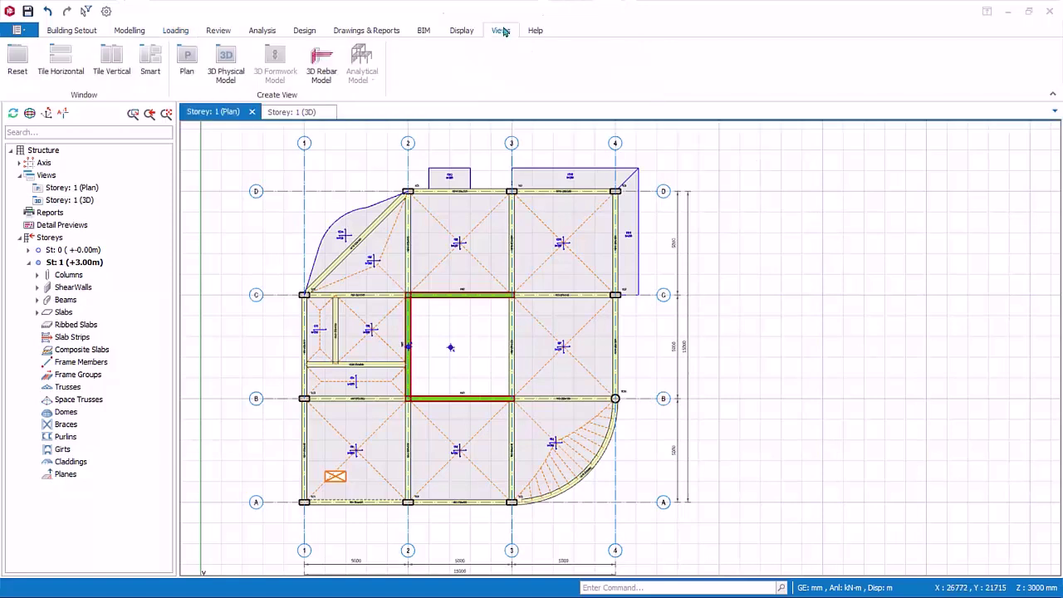
Step: Tile the plan and 3D views vertically and select beam 1B1 on grid line A
left_click(110, 73)
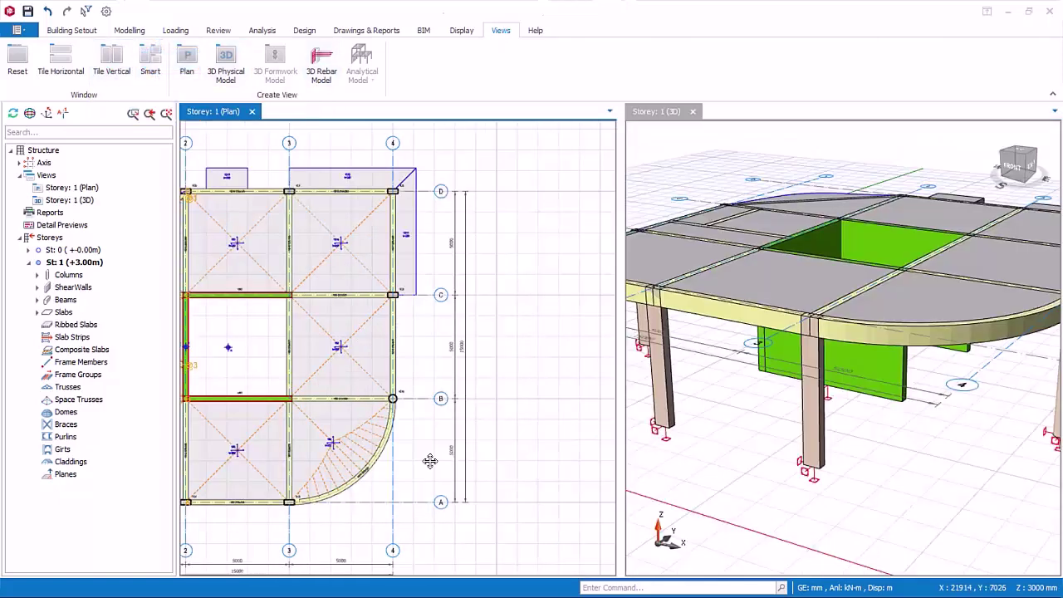
middle_click_drag(430, 461, 560, 462)
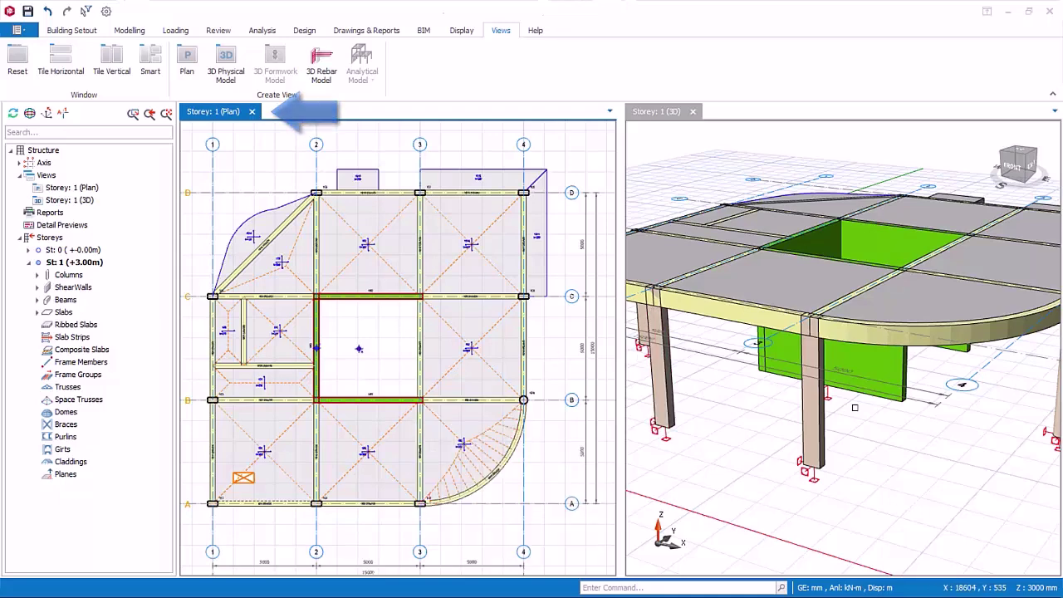
left_click(261, 504)
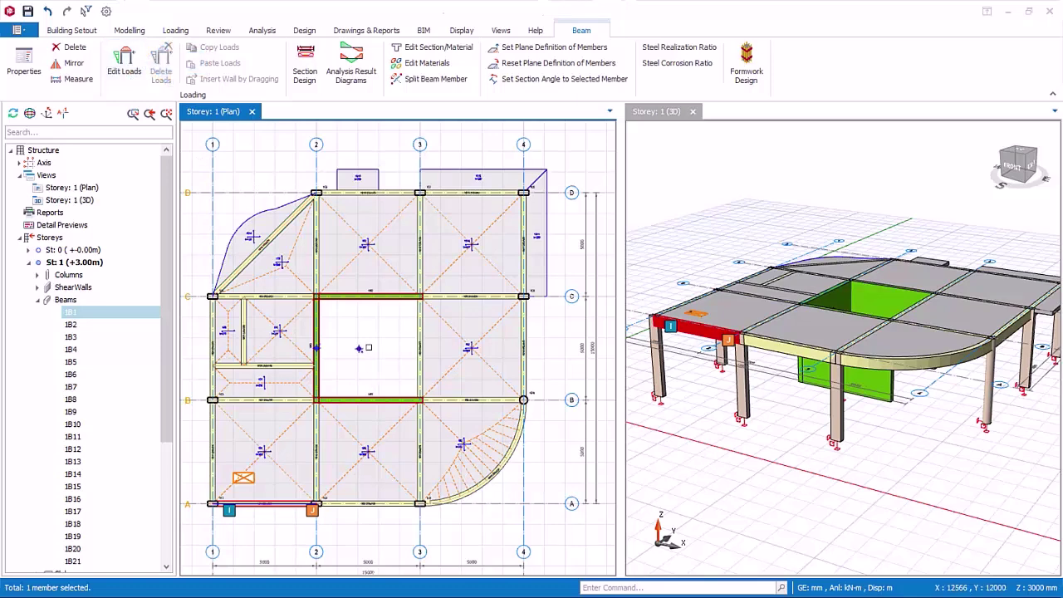
right_click(369, 349)
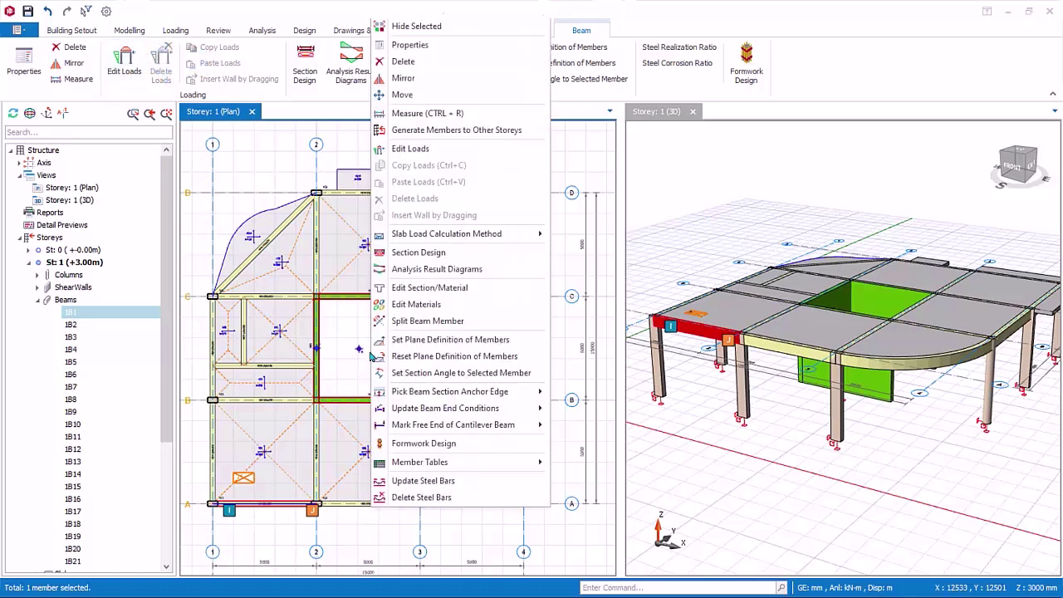
Step: Open beam 1B1's load editor maximised, keeping the G load case shown
left_click(417, 155)
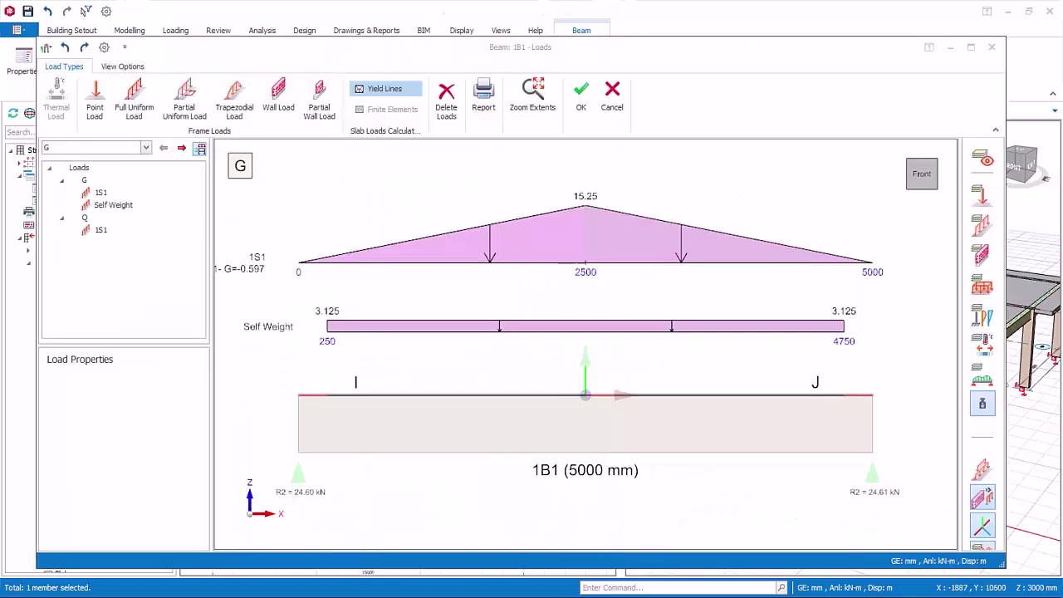
left_click(971, 48)
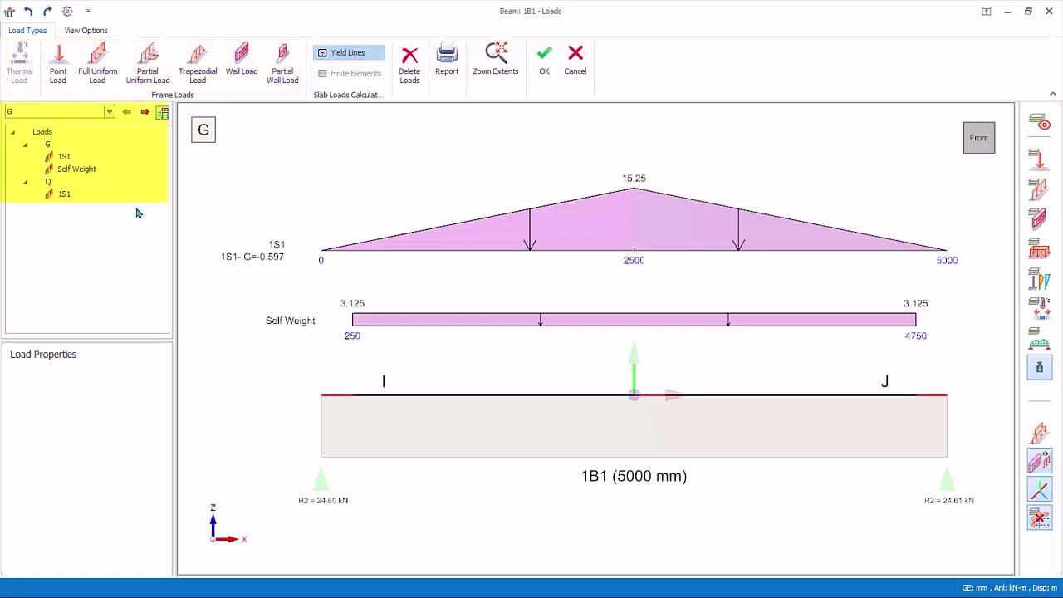
left_click(107, 114)
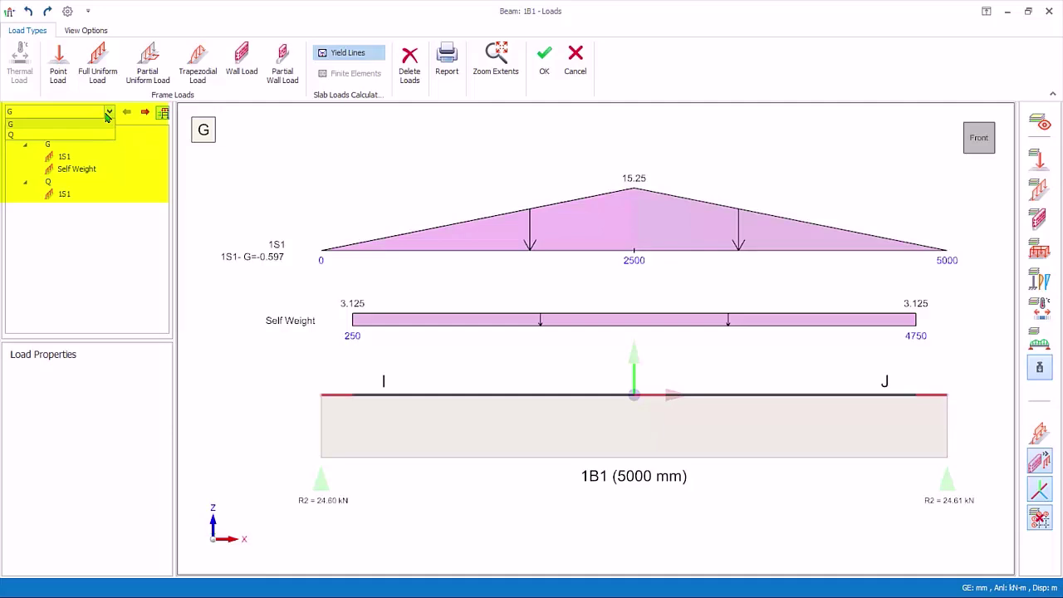
left_click(107, 114)
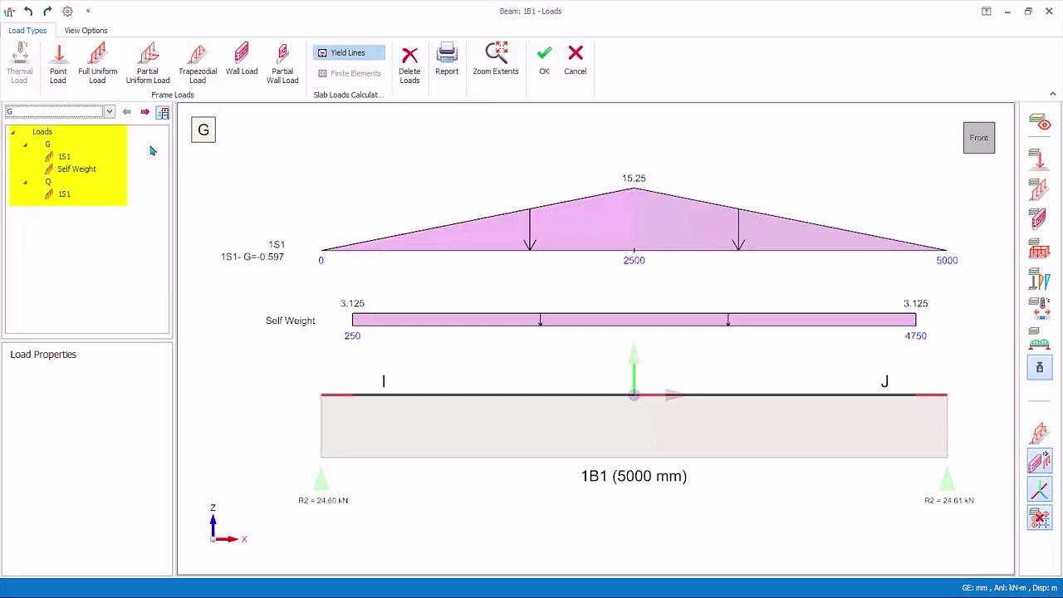
Step: Select beam 1B1's Self Weight load (gravity, 3.125 kN/m) and check its options
left_click(84, 171)
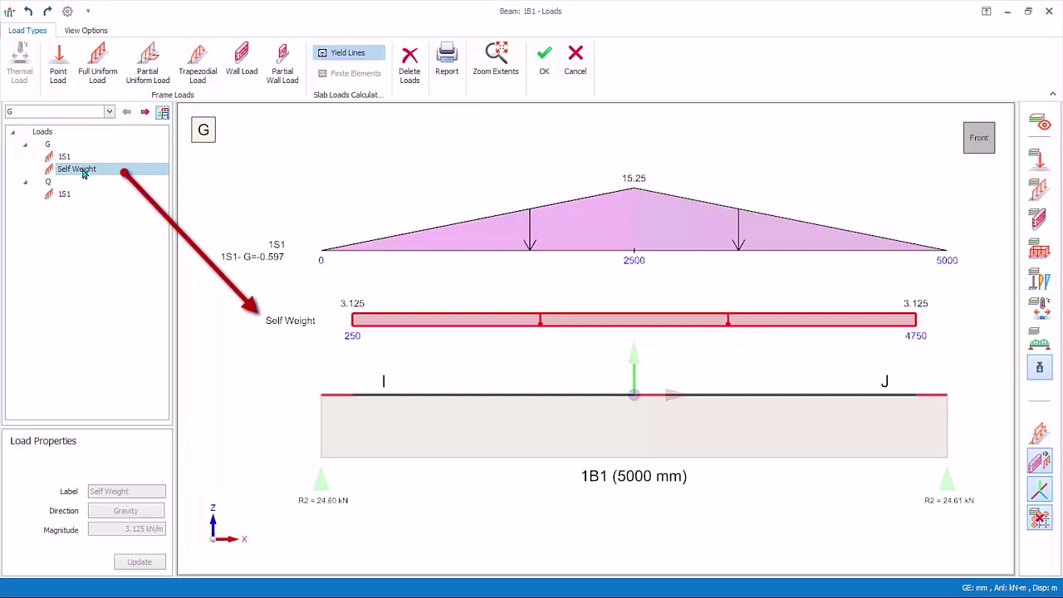
right_click(84, 172)
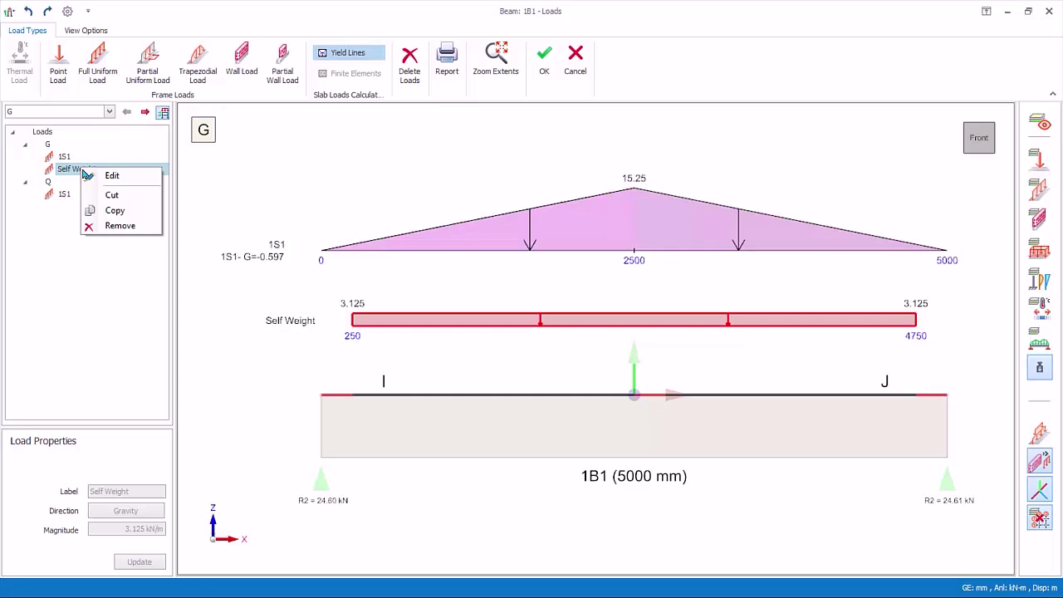
key("Escape")
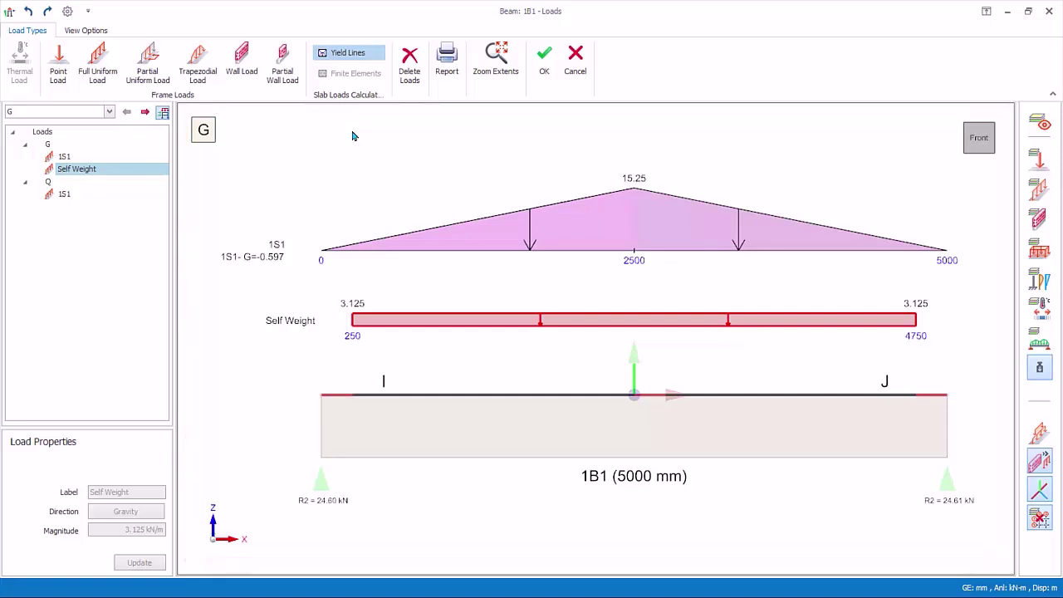
Step: Select the 1S1 slab load to view its triangular profile peaking at 15.25 kN/m
left_click(568, 254)
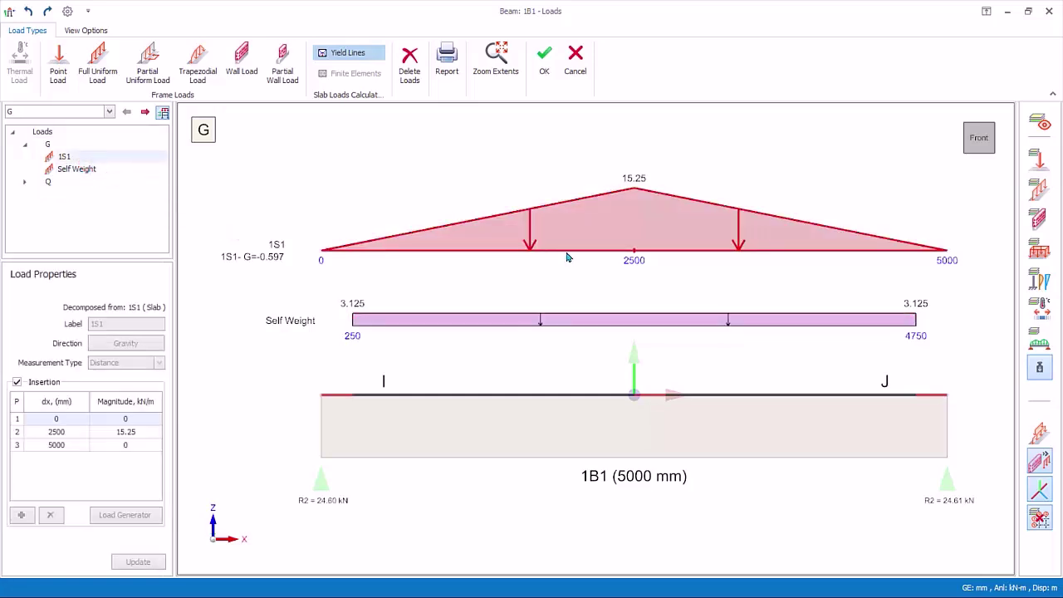
right_click(563, 243)
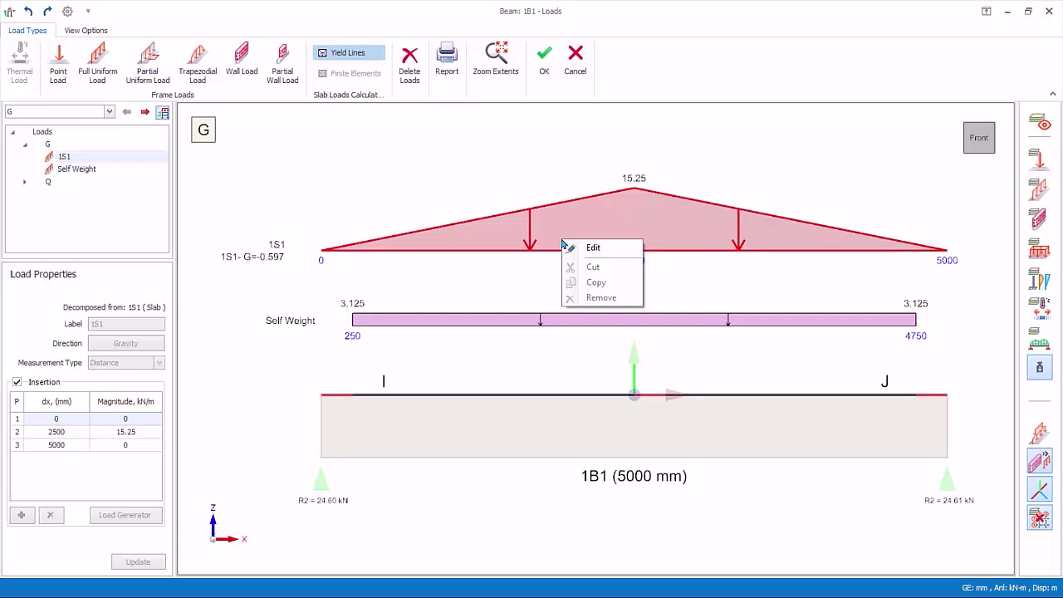
left_click(504, 269)
left_click(513, 242)
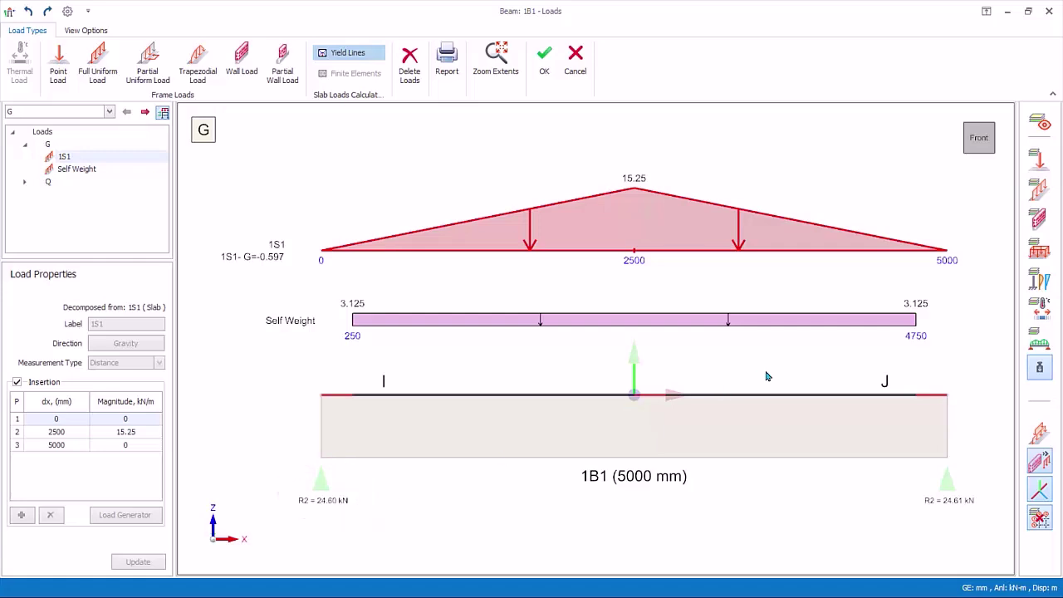
middle_click_drag(763, 373, 664, 413)
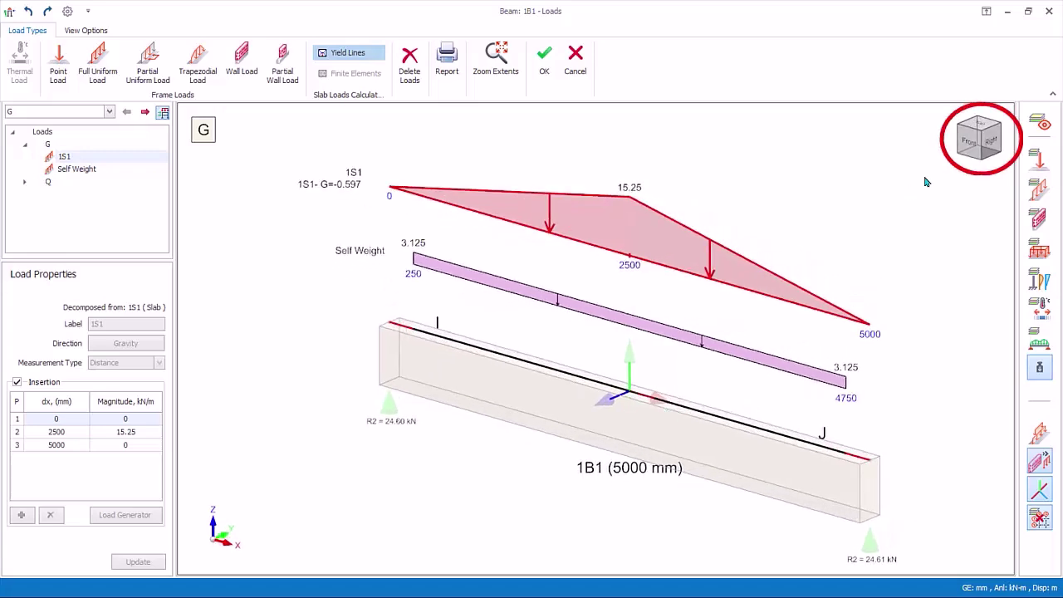
left_click(983, 132)
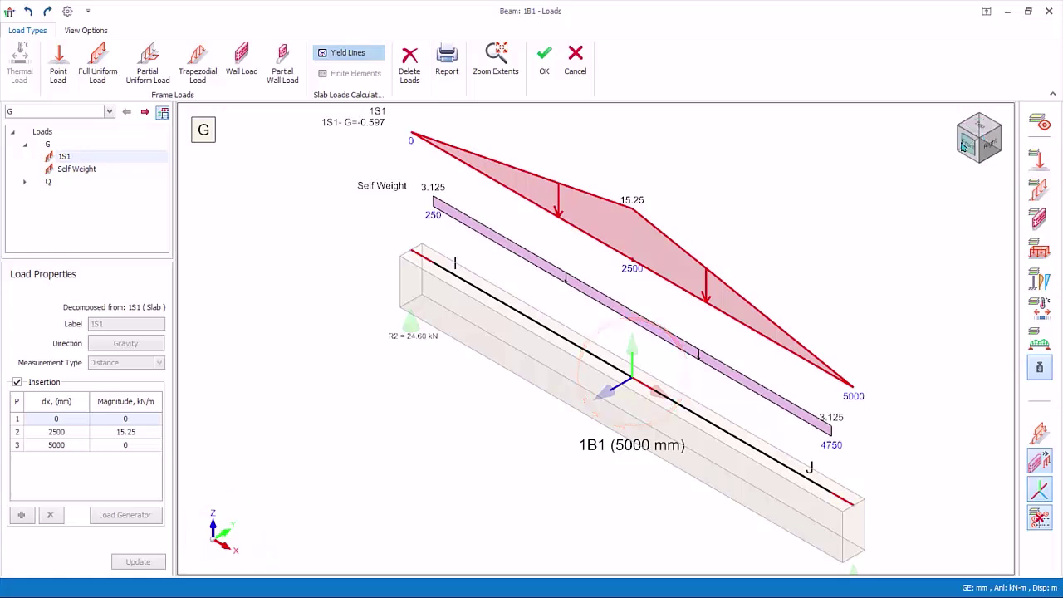
left_click(963, 145)
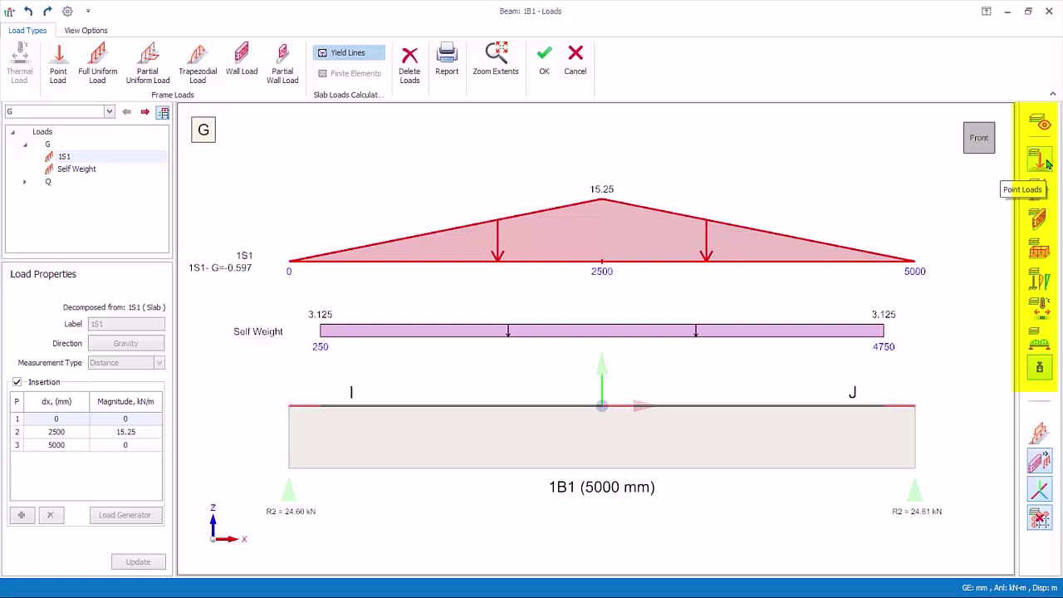
Step: Hide and reshow 1B1's self-weight and decomposed line loads, then bring up View Options
left_click(1038, 194)
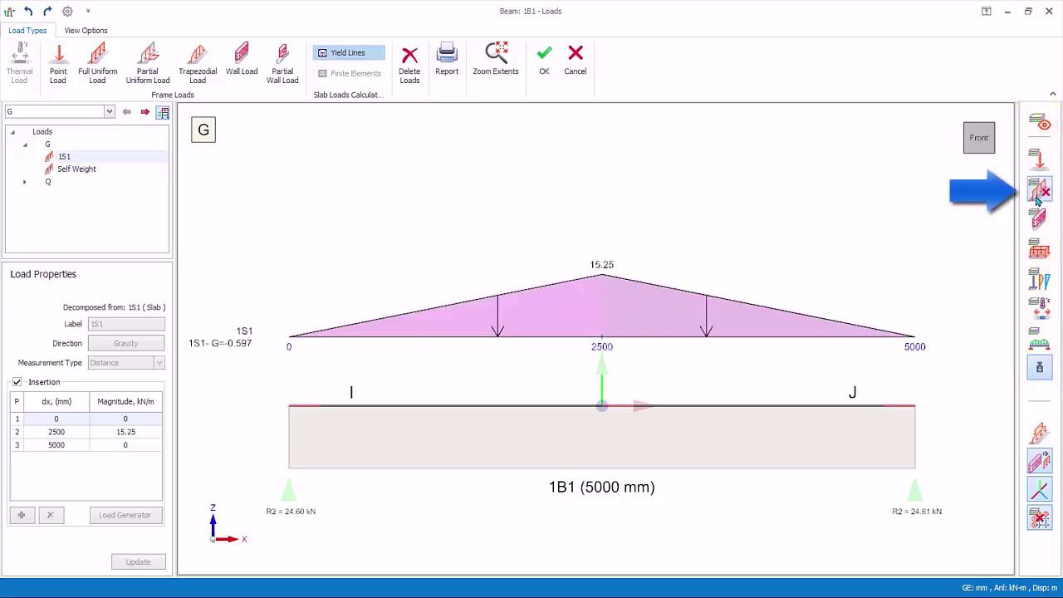
left_click(1037, 196)
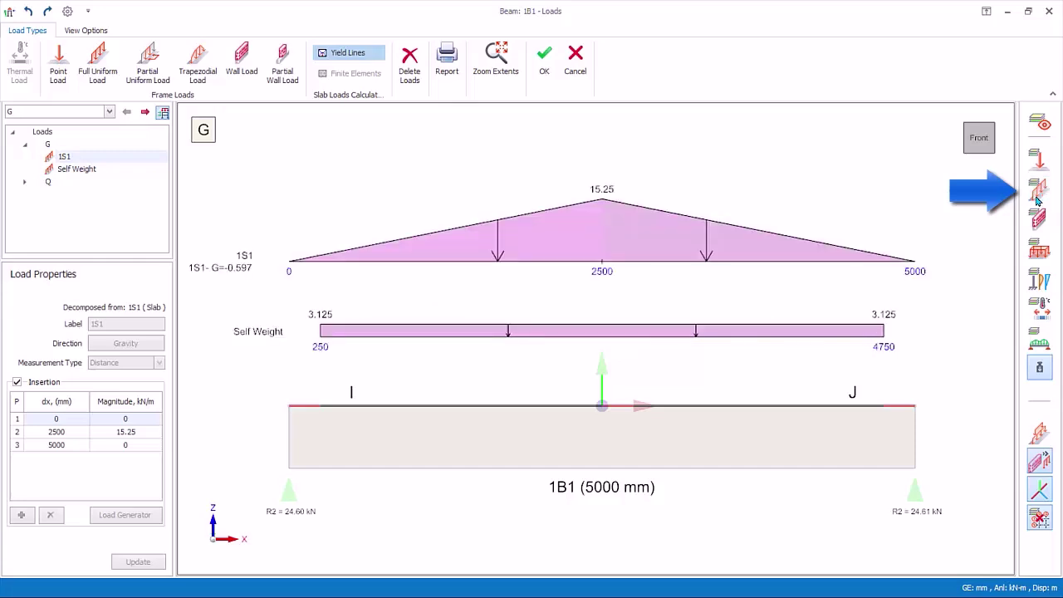
left_click(1037, 342)
left_click(1036, 342)
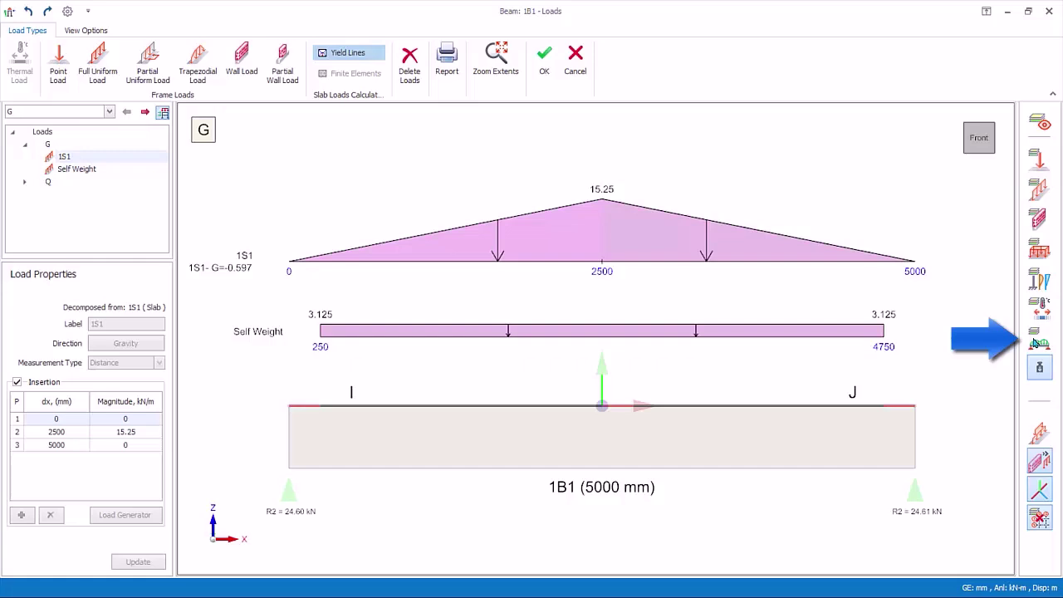
left_click(92, 31)
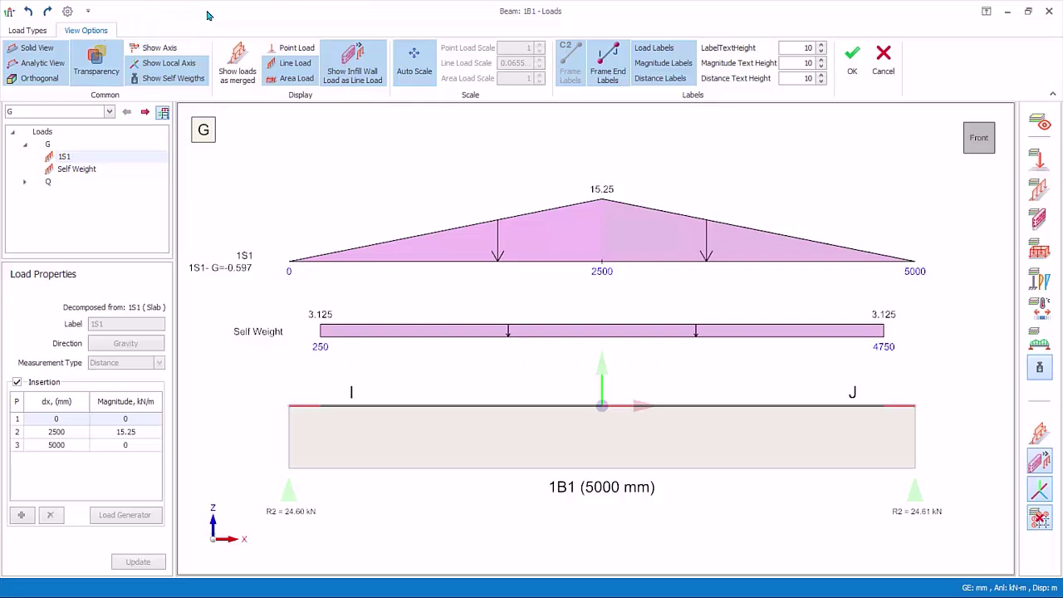
Step: Keep transparency on, preview loads merged (18.375 kN/m peak), then show 1S1 and self-weight separately
left_click(103, 69)
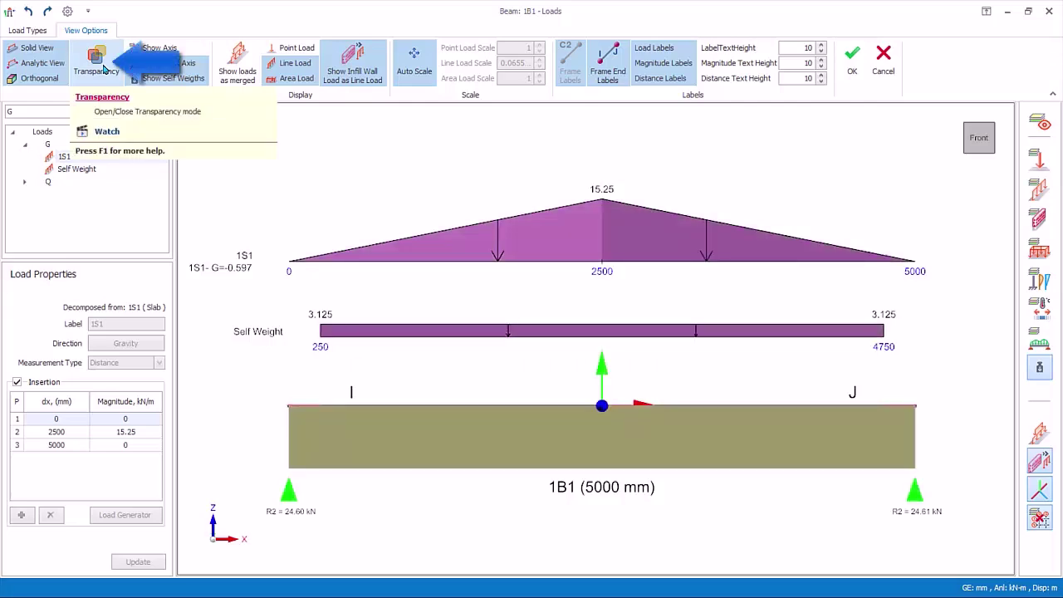
left_click(104, 69)
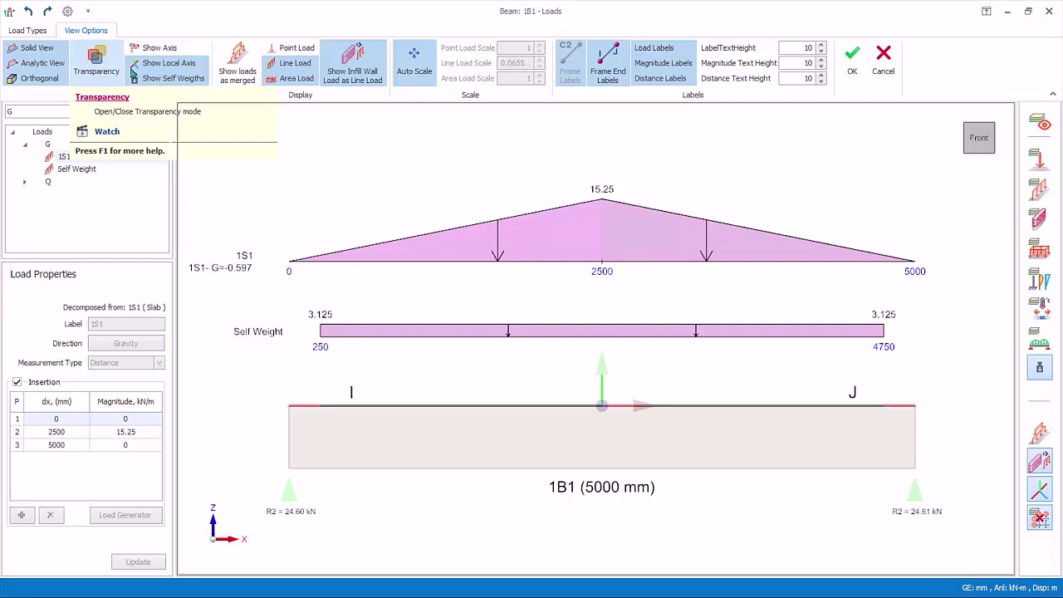
left_click(238, 66)
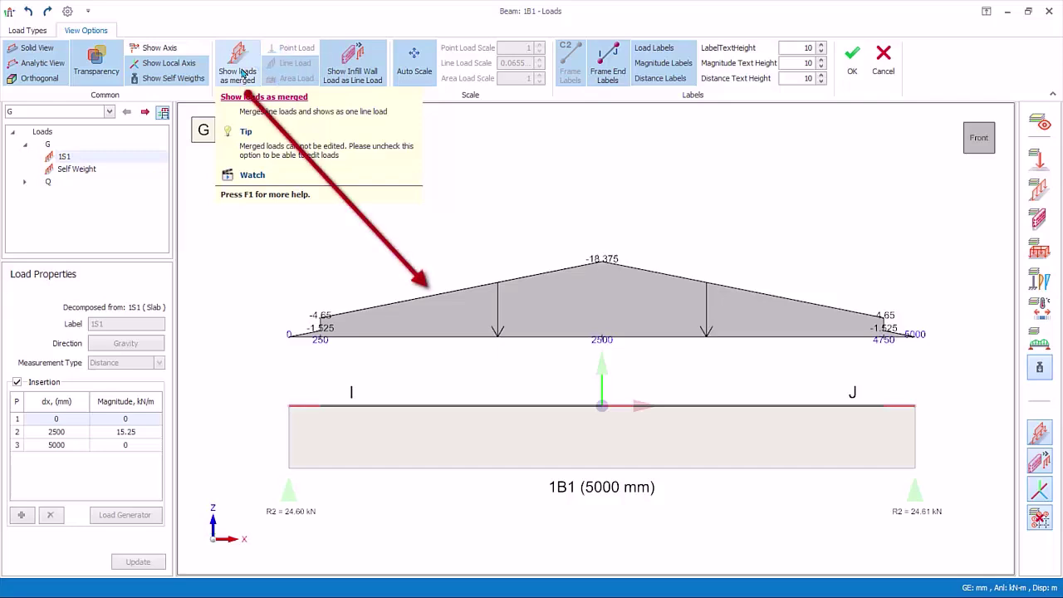
left_click(243, 73)
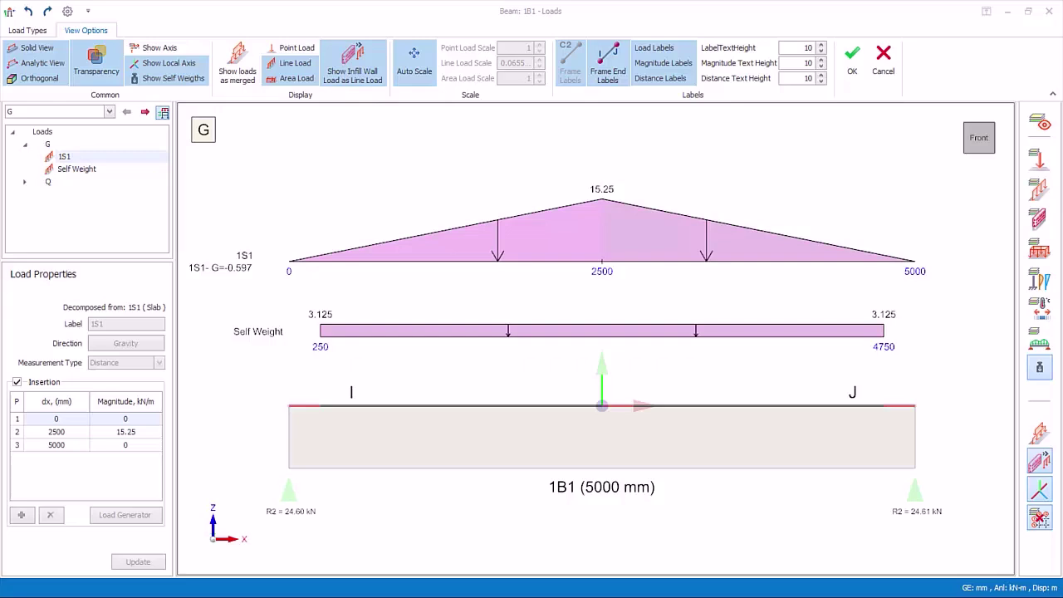
Step: Set up a 3000 mm high 200 Brick Wall - Singapore wall load and pick beam 1B1
left_click(27, 31)
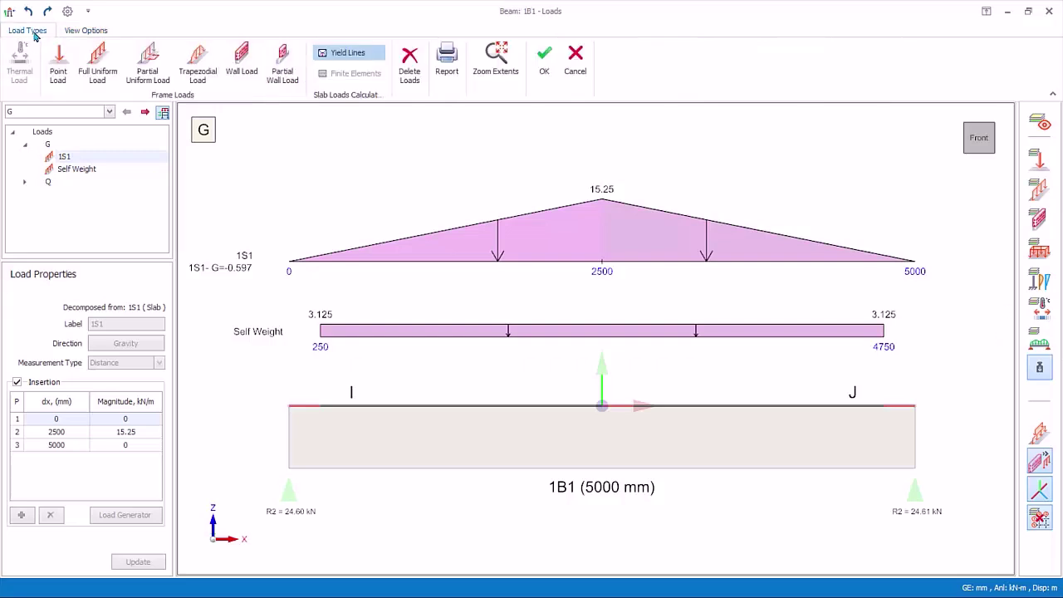
left_click(240, 70)
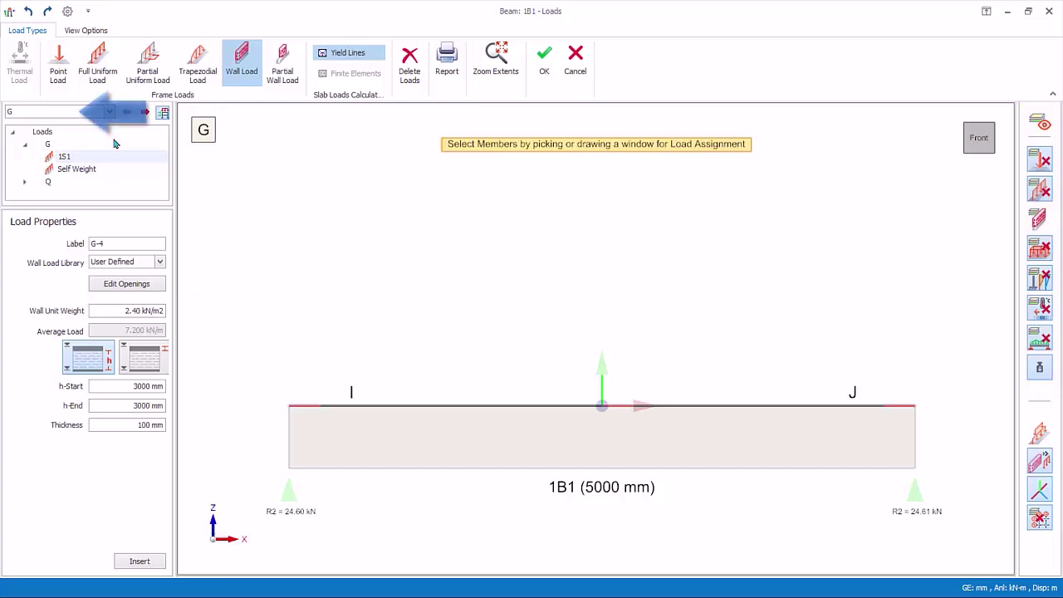
left_click(160, 262)
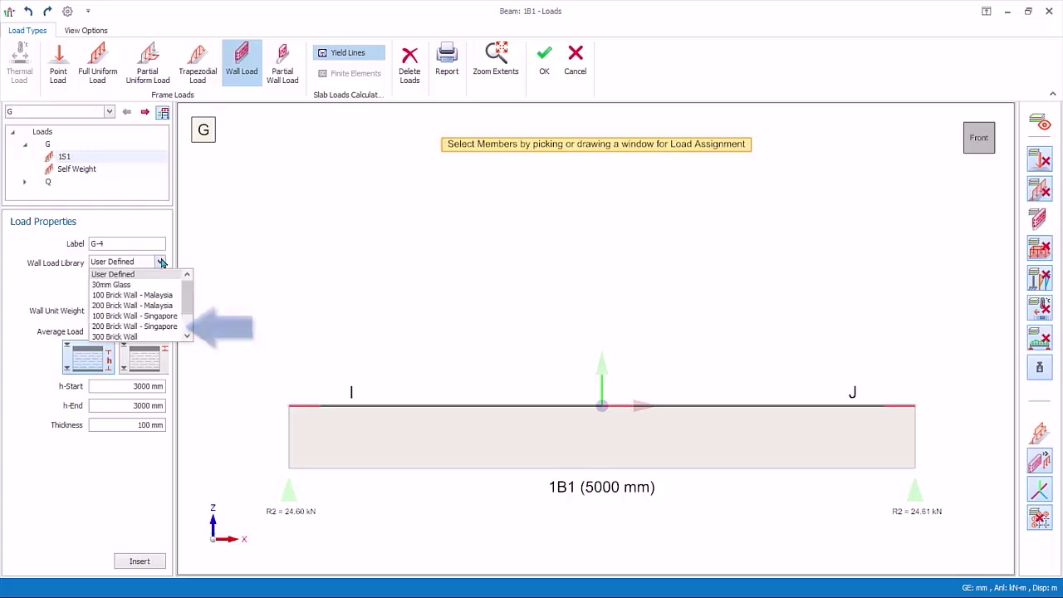
left_click(166, 326)
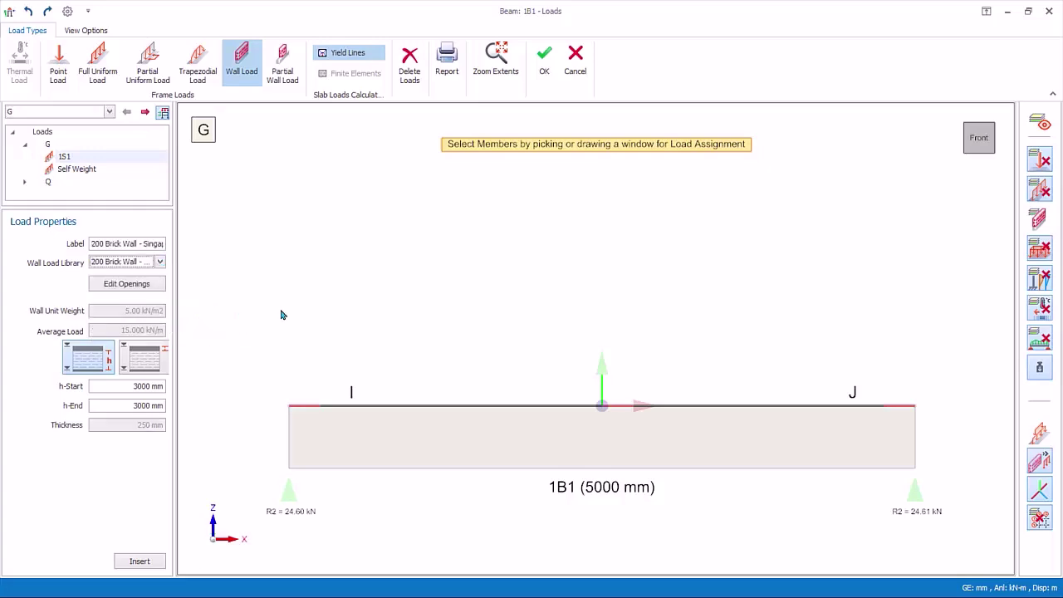
left_click(151, 388)
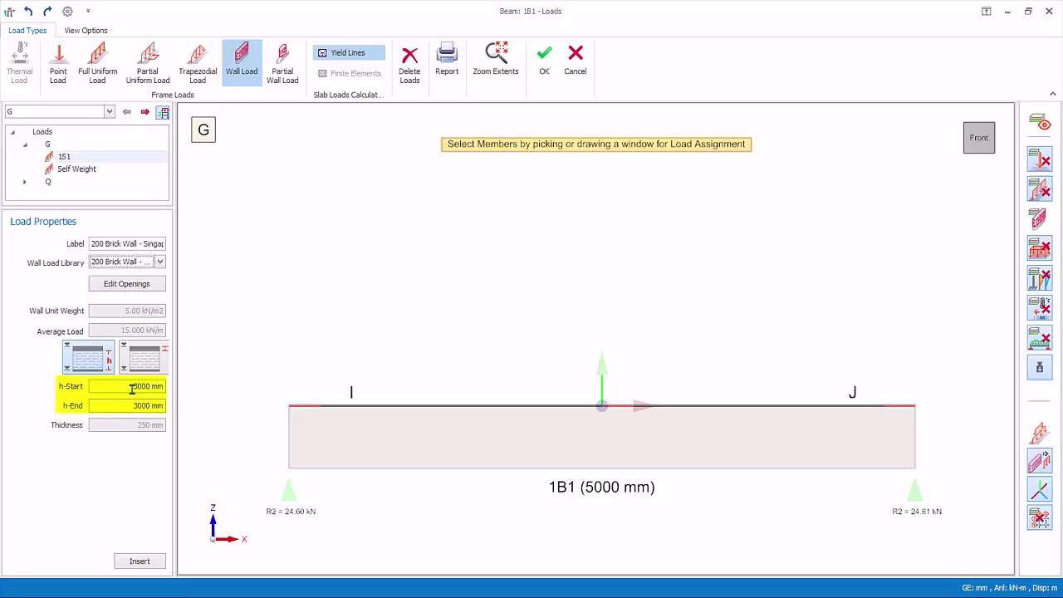
type("3000")
left_click(131, 388)
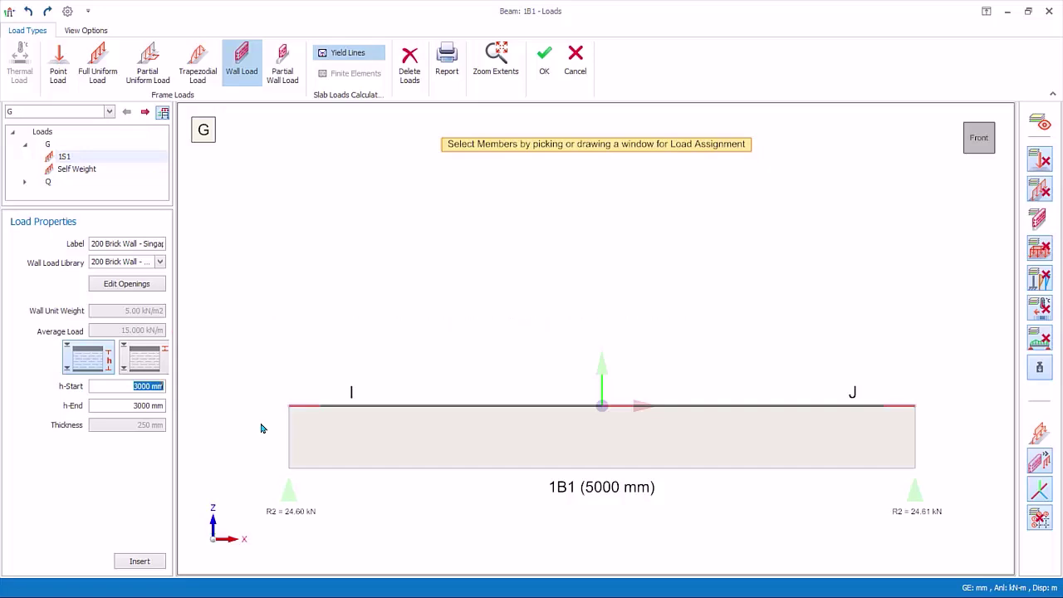
left_click(352, 415)
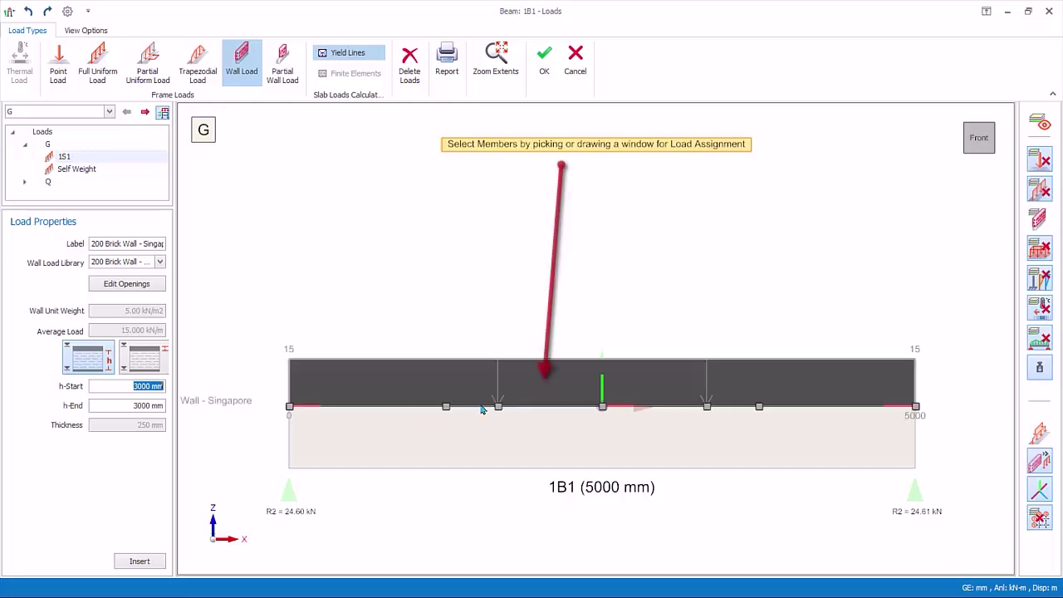
Step: Insert the 200 Brick Wall - Singapore load on beam 1B1 and exit the Wall Load tool
key("Return")
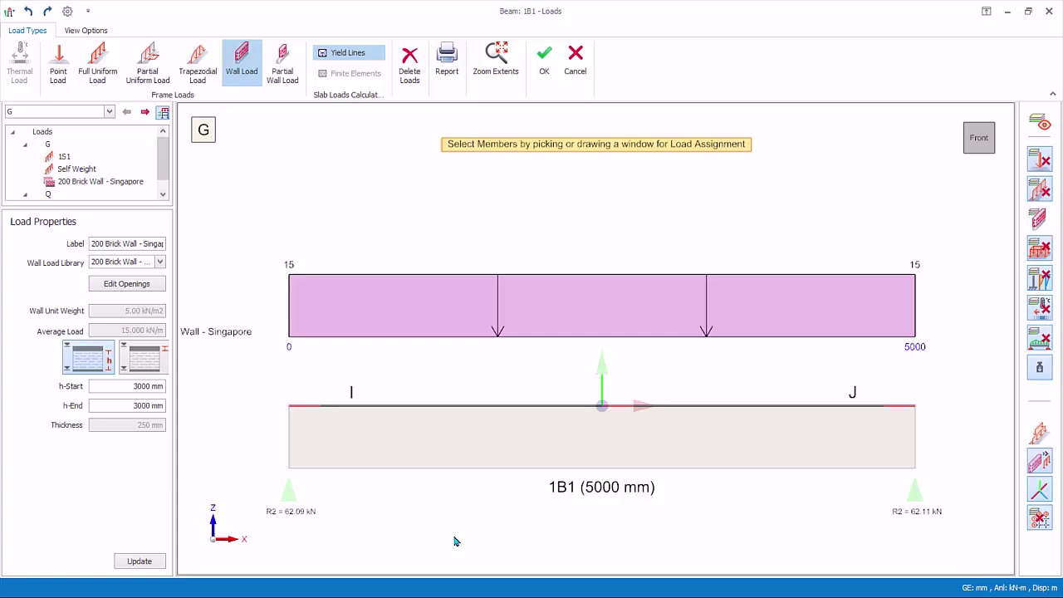
key("Escape")
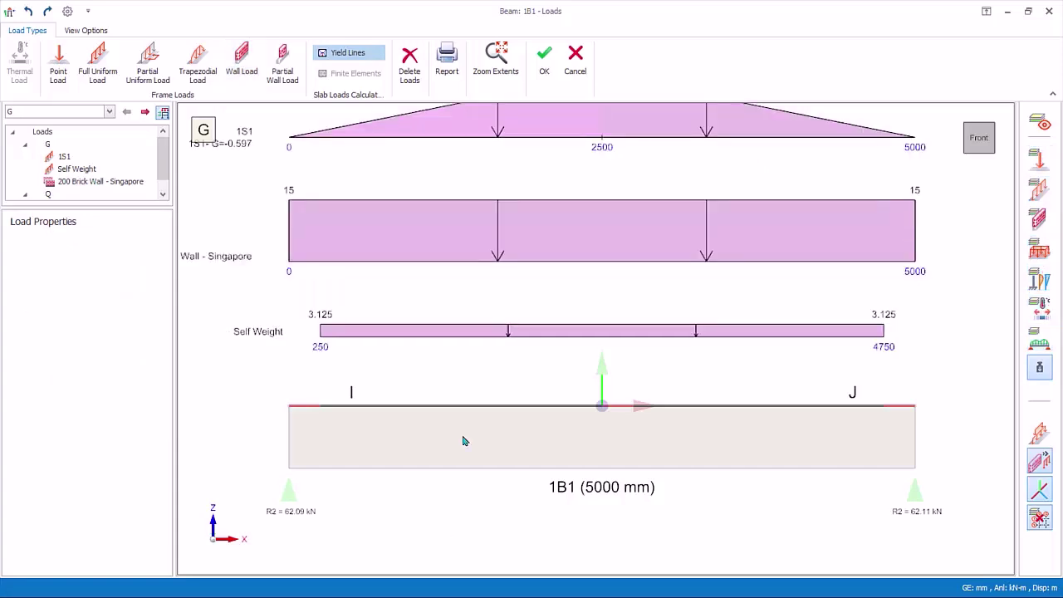
left_click(109, 182)
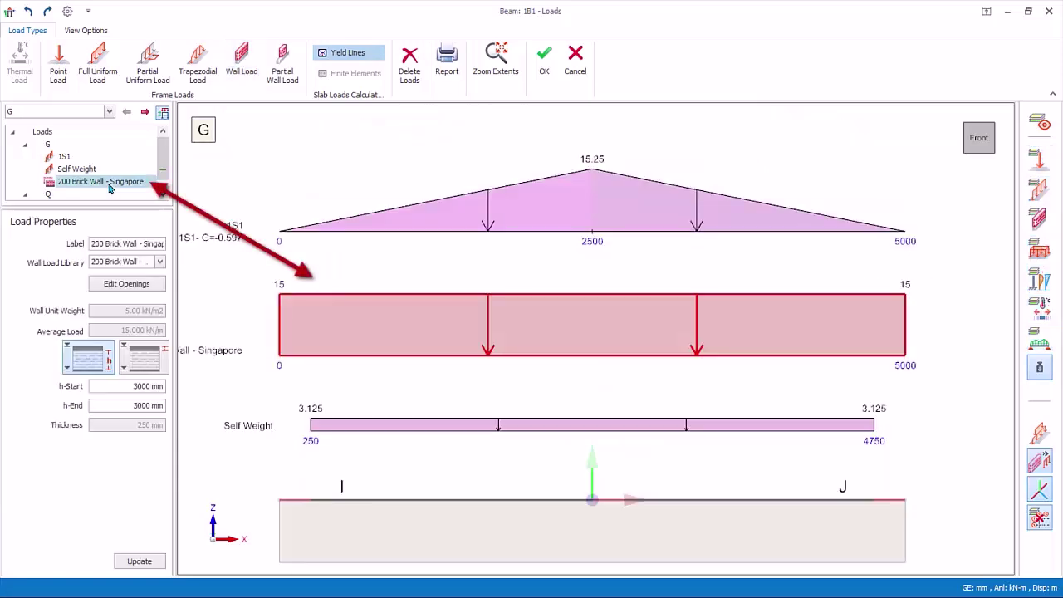
left_click(126, 284)
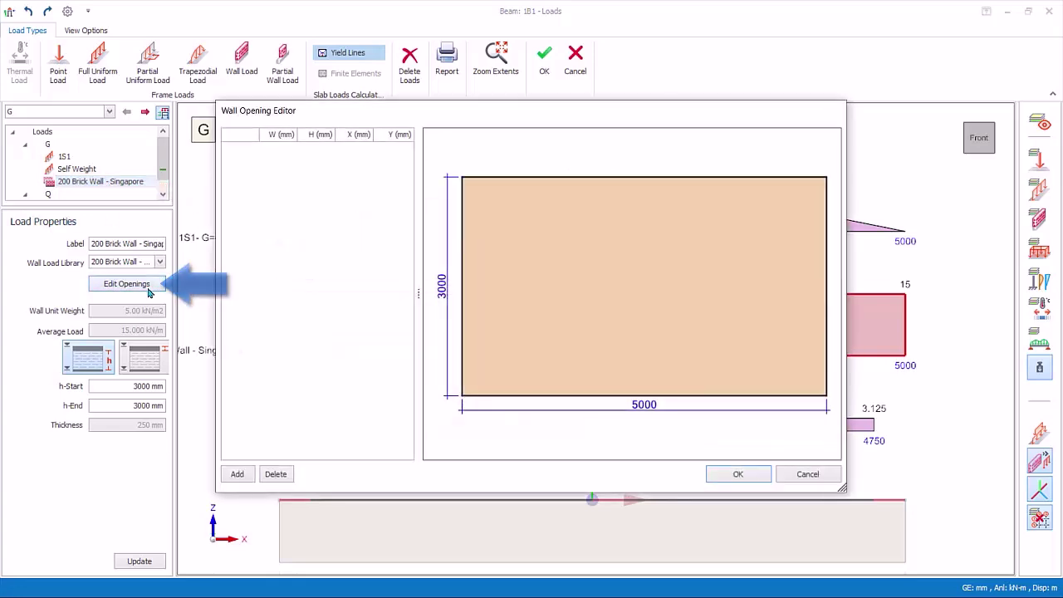
left_click(239, 473)
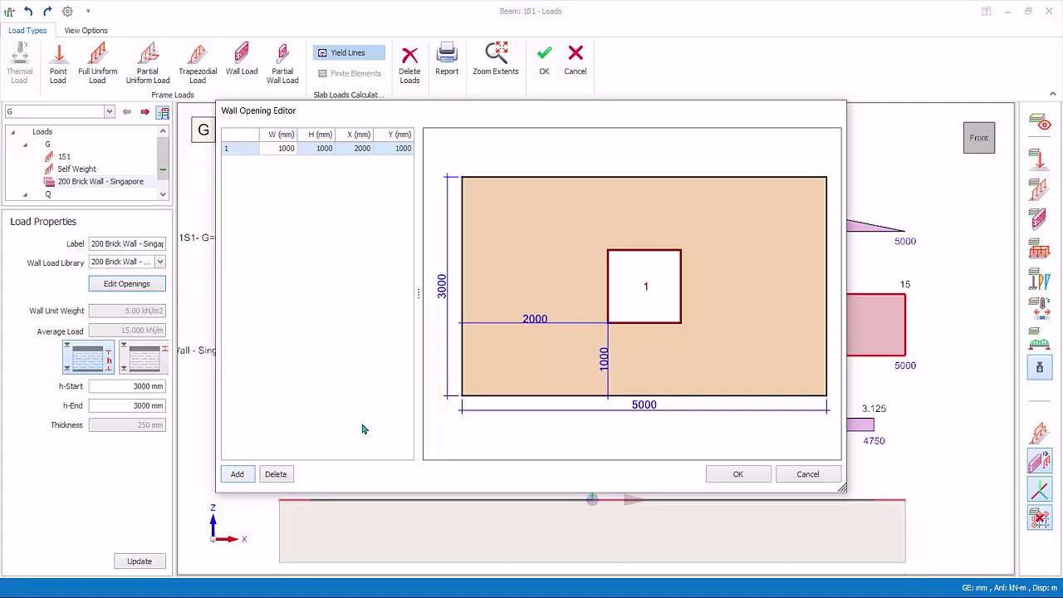
left_click(362, 149)
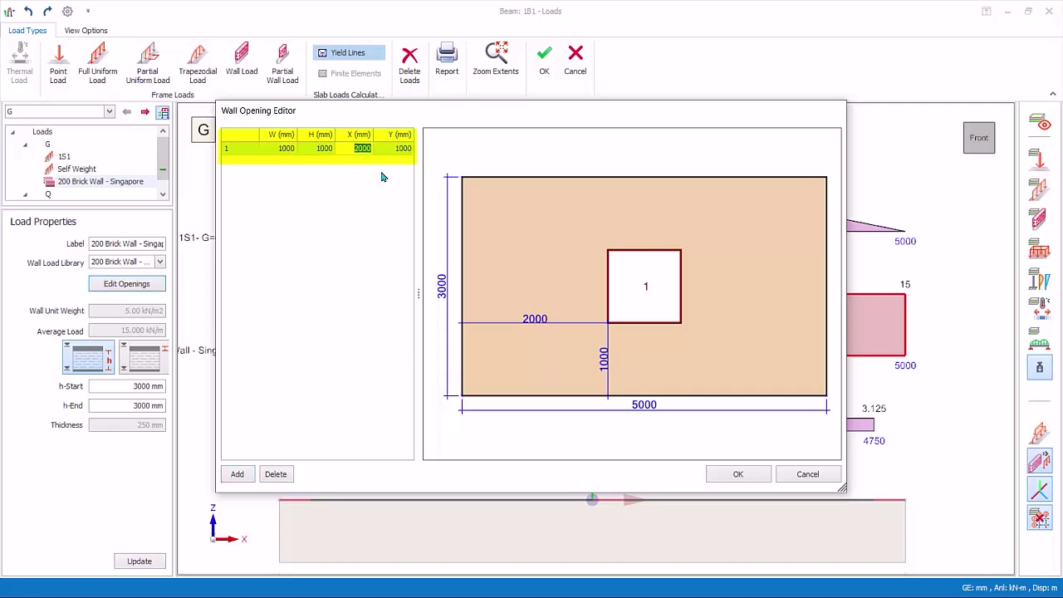
left_click(811, 480)
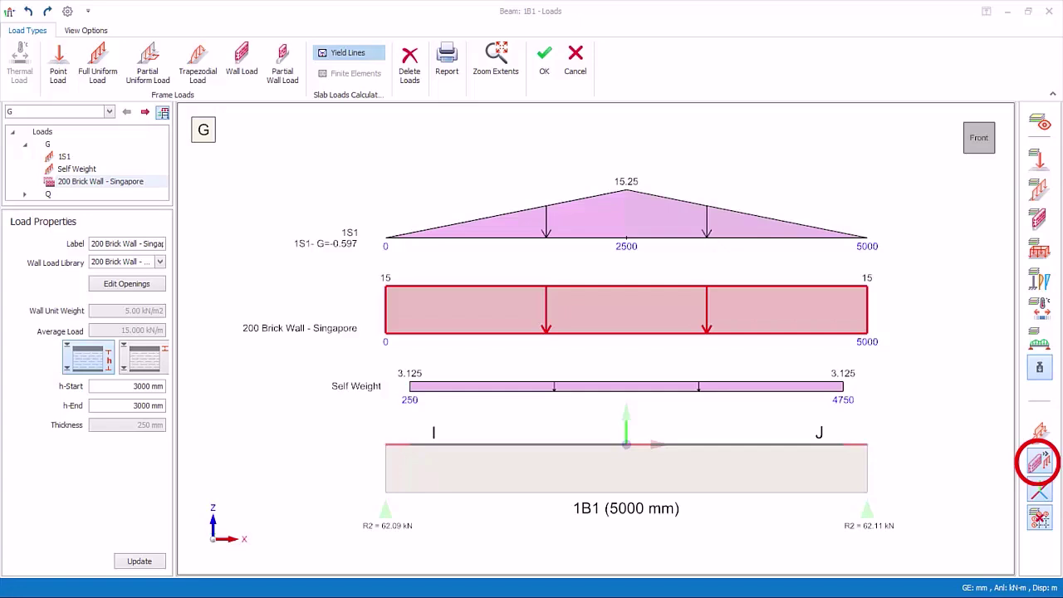
Step: Preview 1B1's infill wall as a 3D panel, restore line-load display, and close Beam Loads
left_click(1036, 469)
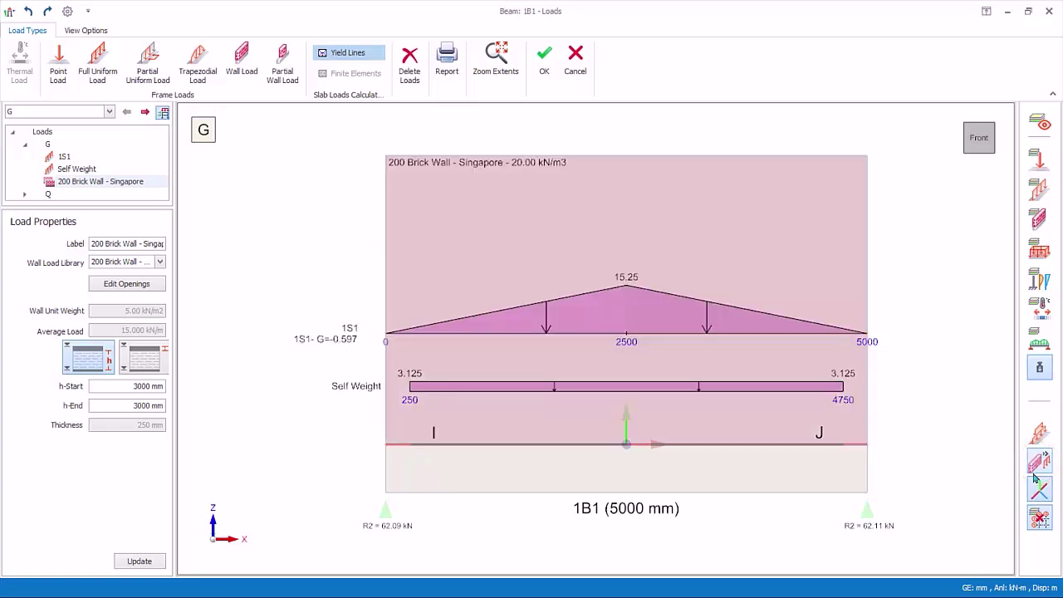
left_click(1038, 488)
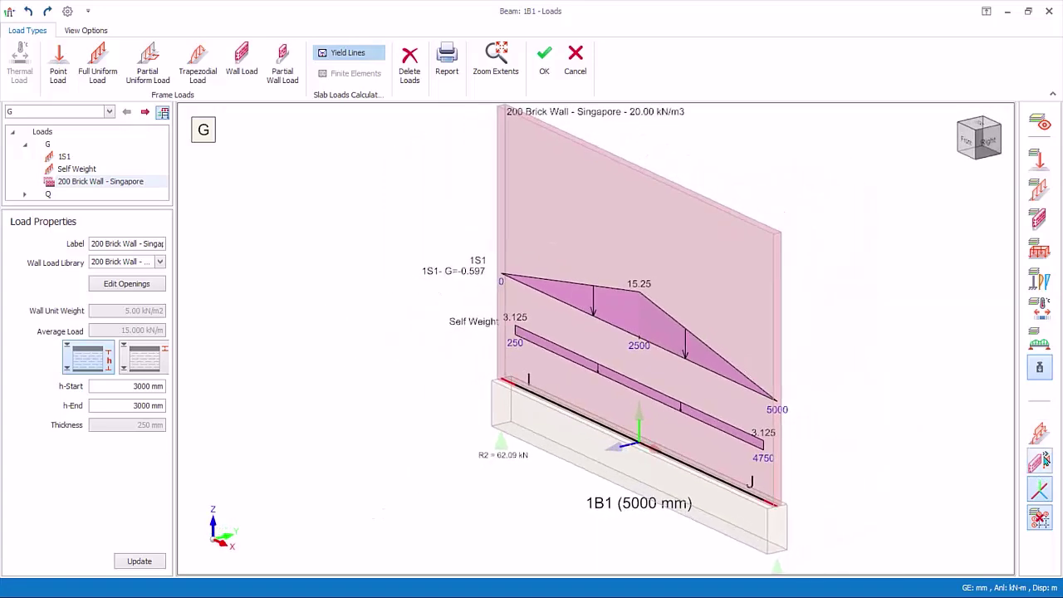
left_click(1043, 458)
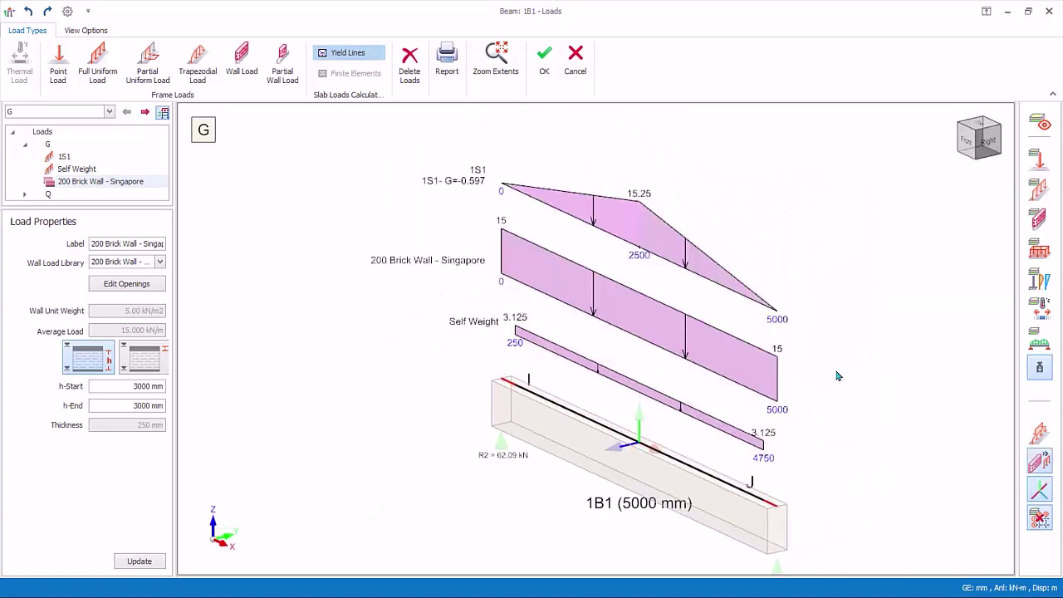
left_click(546, 71)
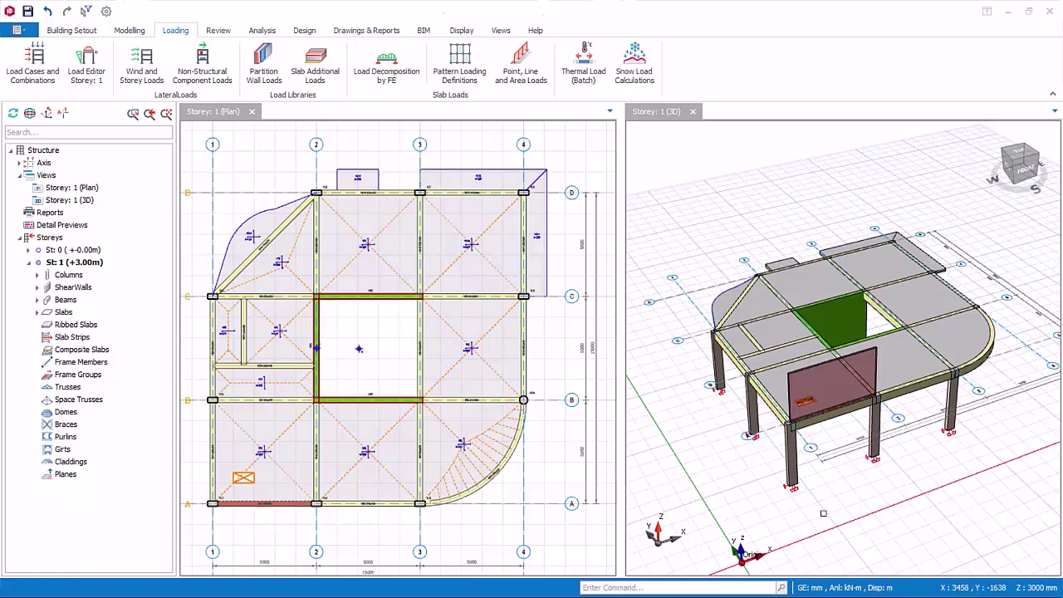
Step: Make the Storey: 1 (Plan) view active
left_click(239, 116)
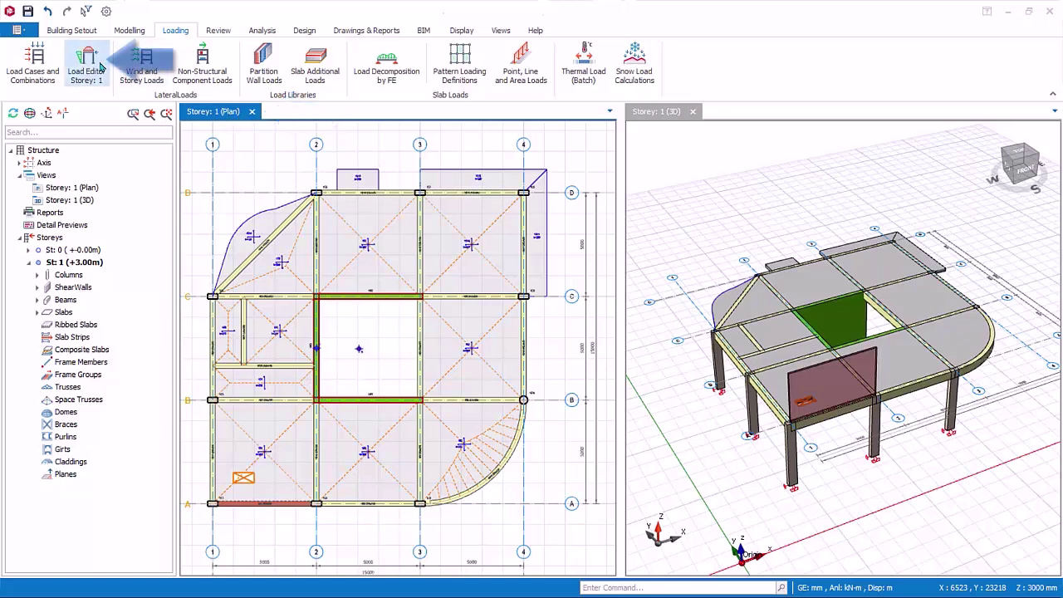
Step: Open the Storey 1 load editor maximized and orbit to a higher 3D viewpoint
left_click(86, 68)
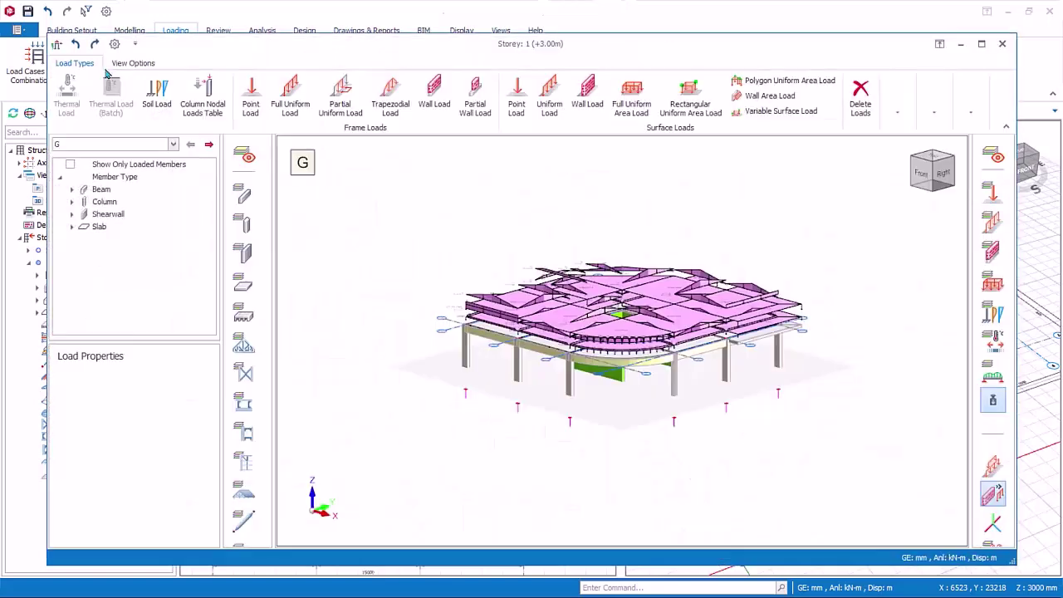
left_click(982, 44)
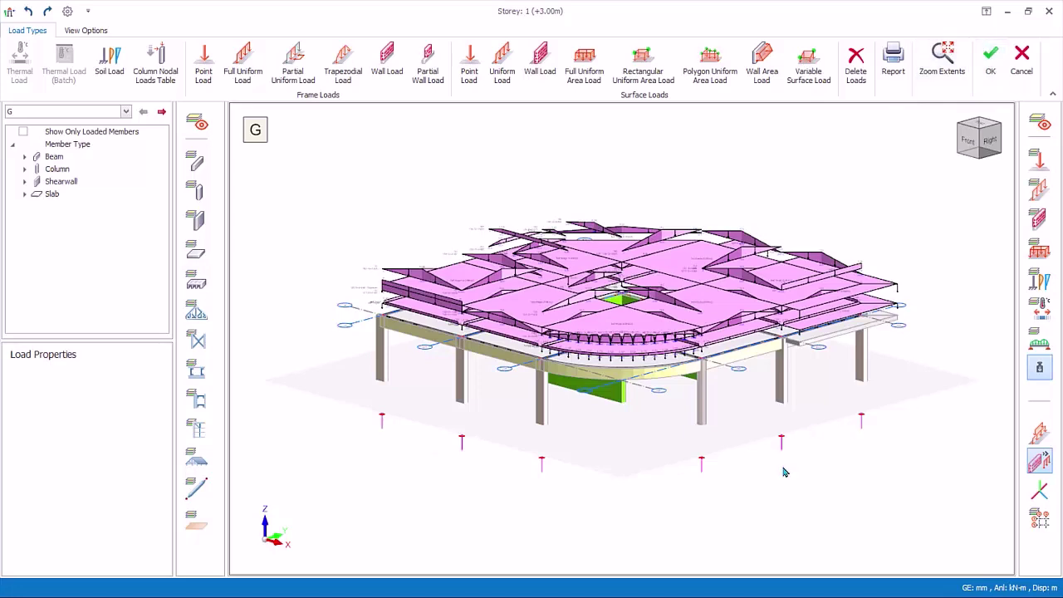
middle_click_drag(783, 472, 786, 497)
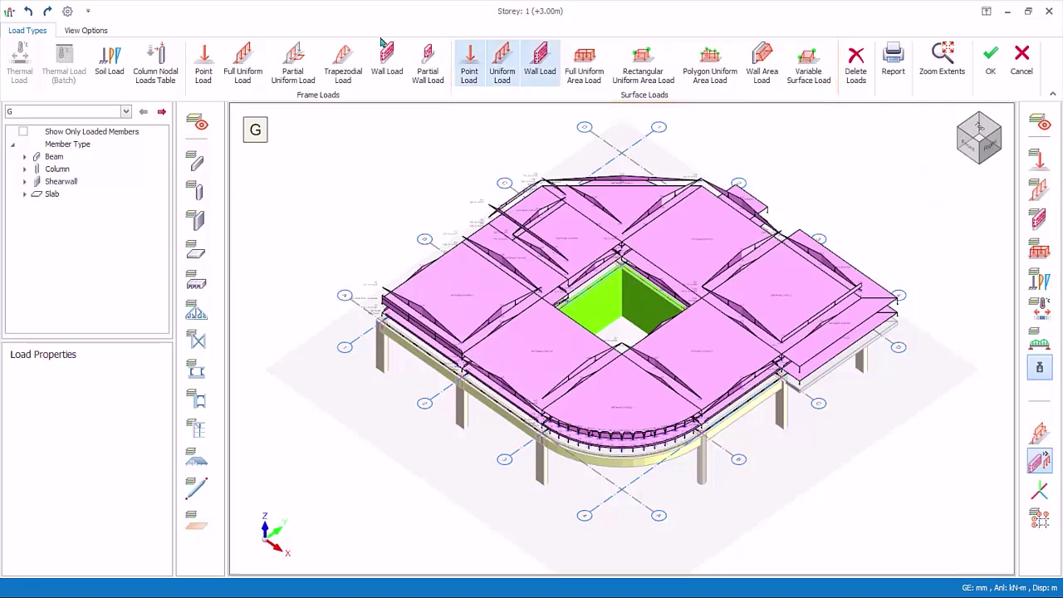
Step: Keep load case G and list only loaded members, expanding the Beam branch
left_click(126, 112)
left_click(126, 112)
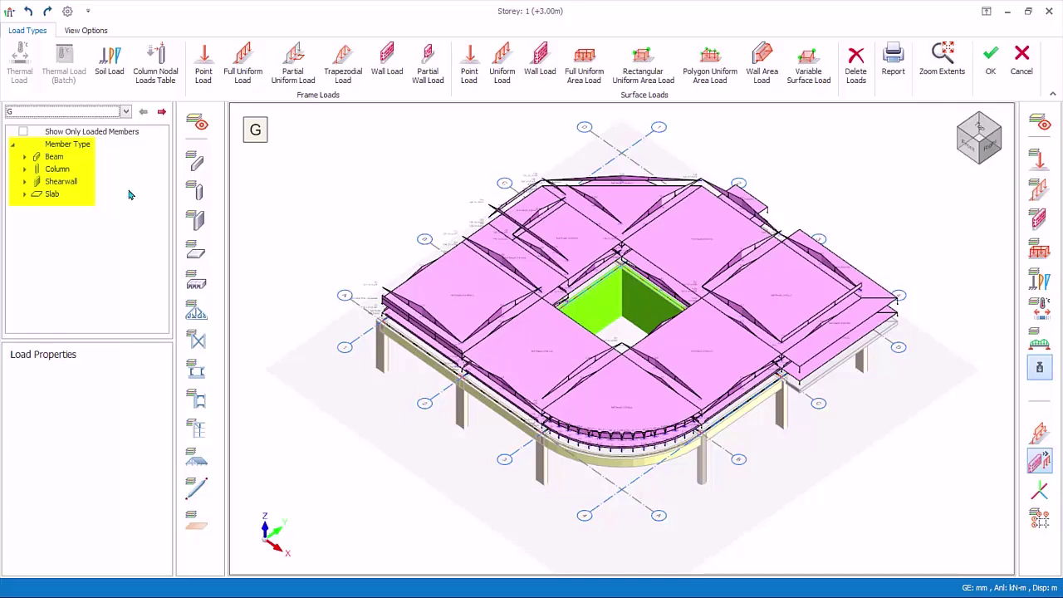
left_click(23, 132)
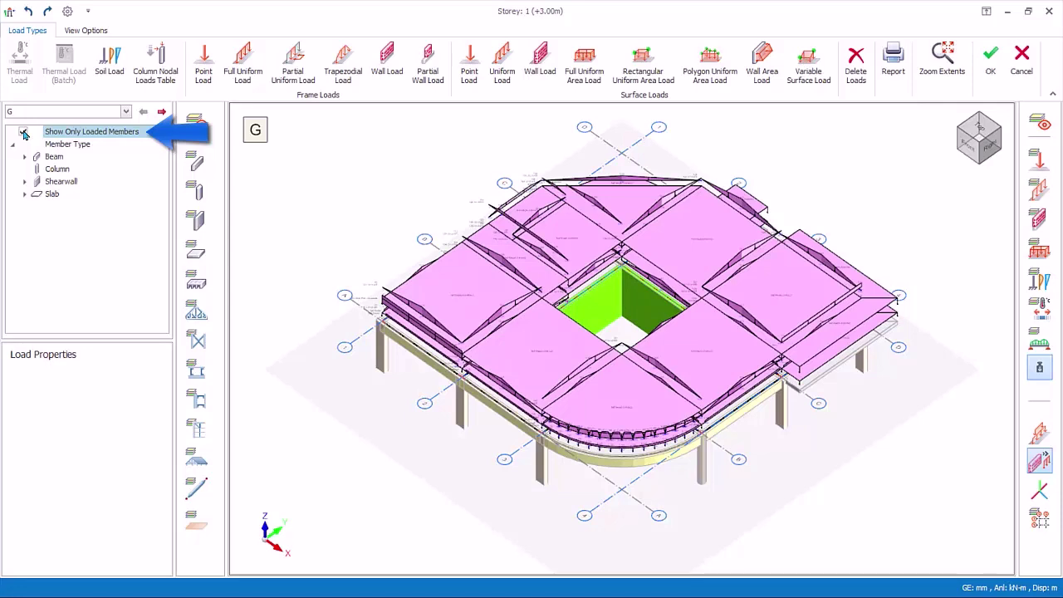
double_click(37, 157)
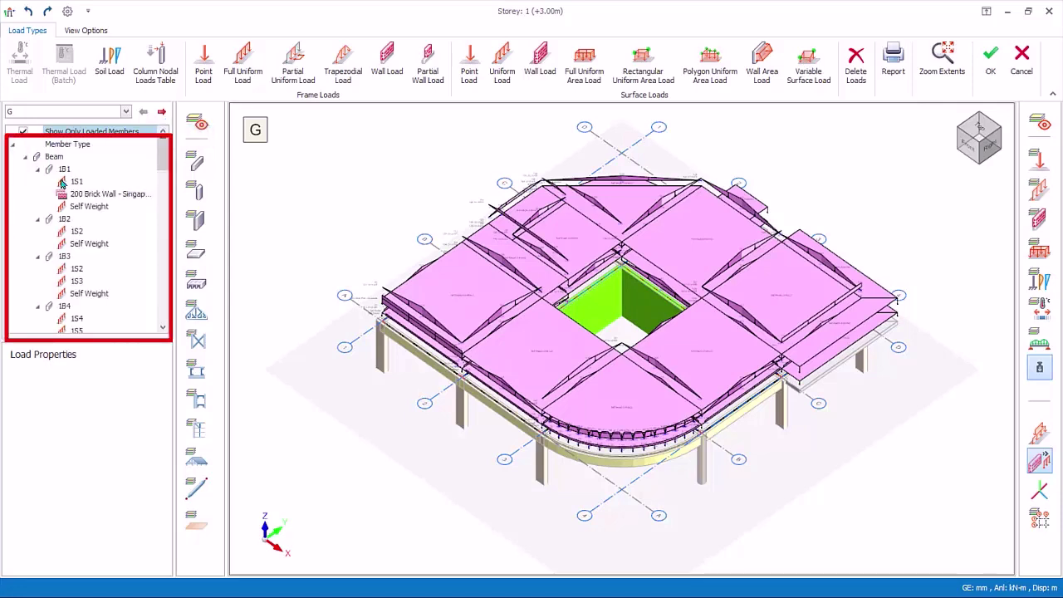
Step: Select 1B1's 200 Brick Wall load, then inspect its 3.125 kN/m Self Weight
left_click(86, 194)
right_click(86, 196)
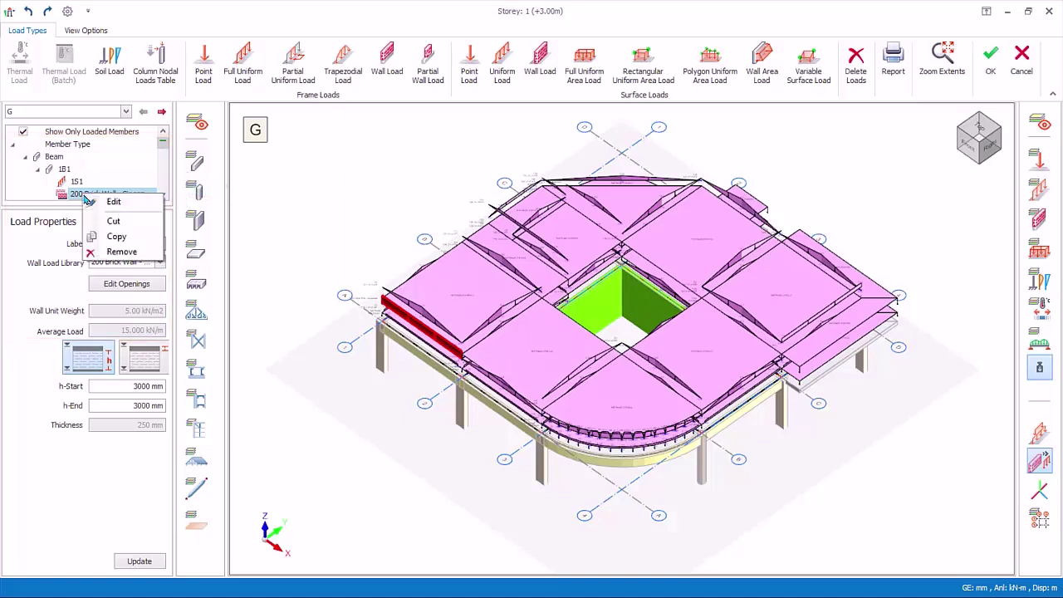
key("Escape")
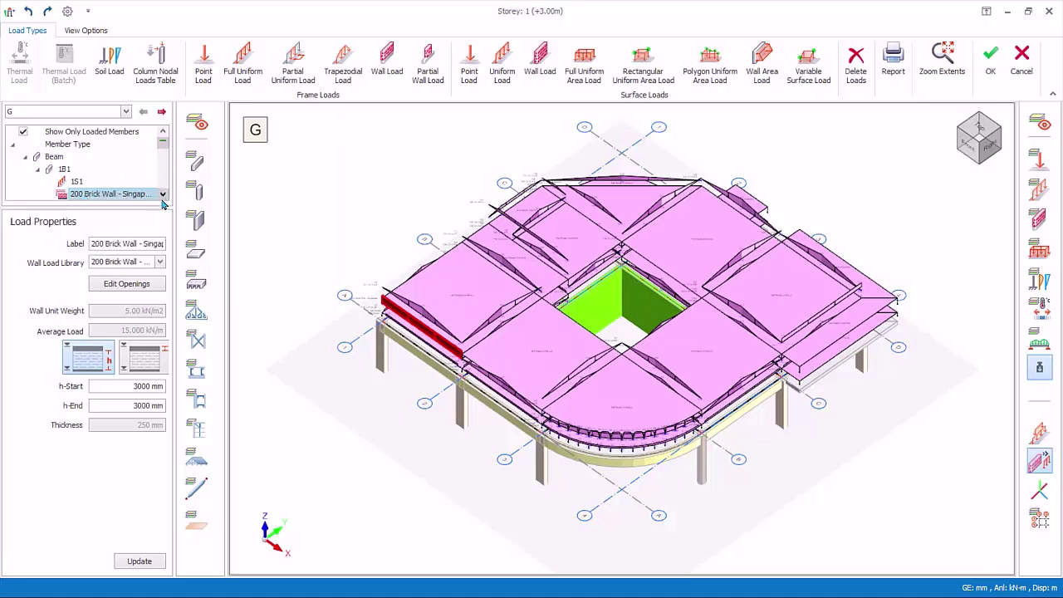
scroll(163, 199, "down", 2)
left_click(85, 182)
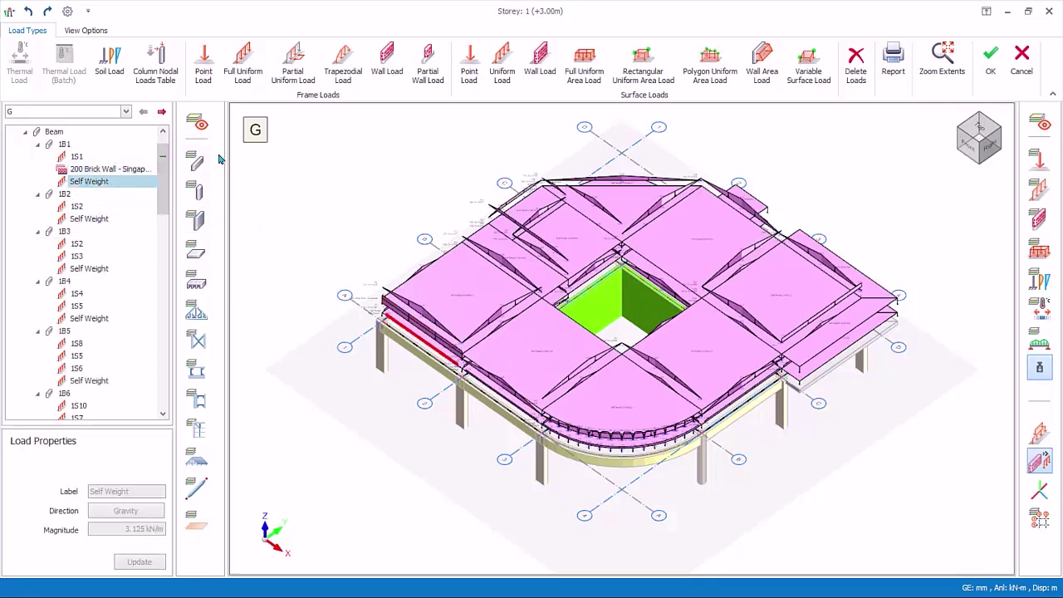
Step: Turn off surface, line and decomposed line load display, leaving only 1B1's brick wall load
left_click(198, 251)
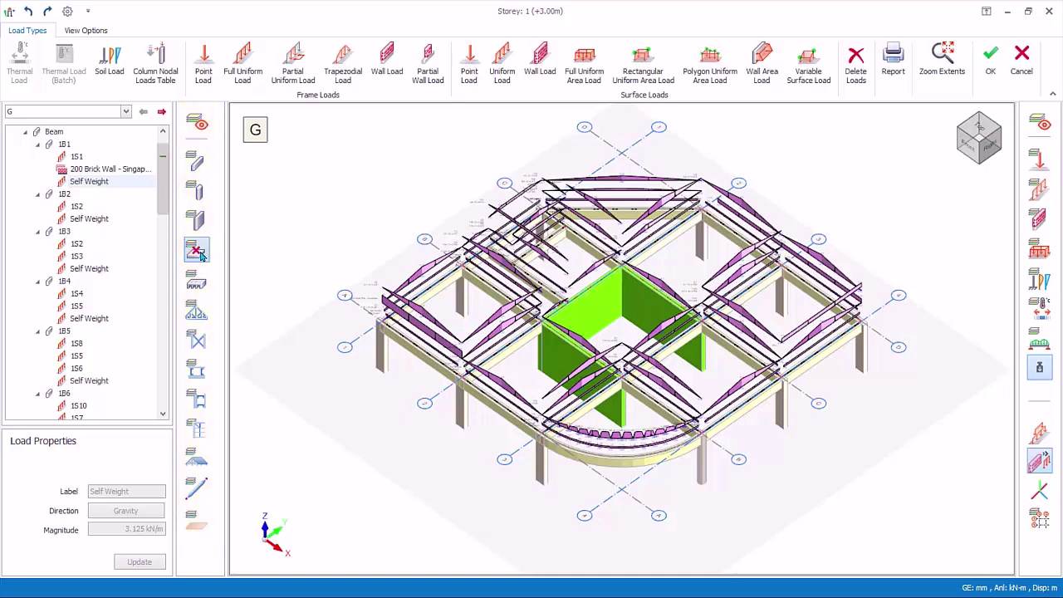
left_click(201, 255)
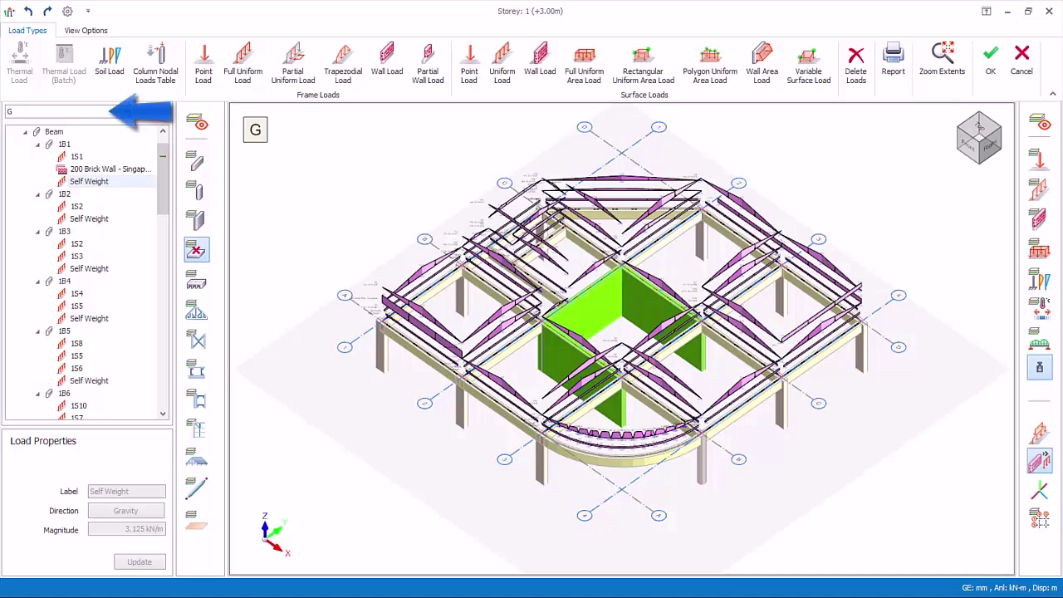
left_click(1040, 194)
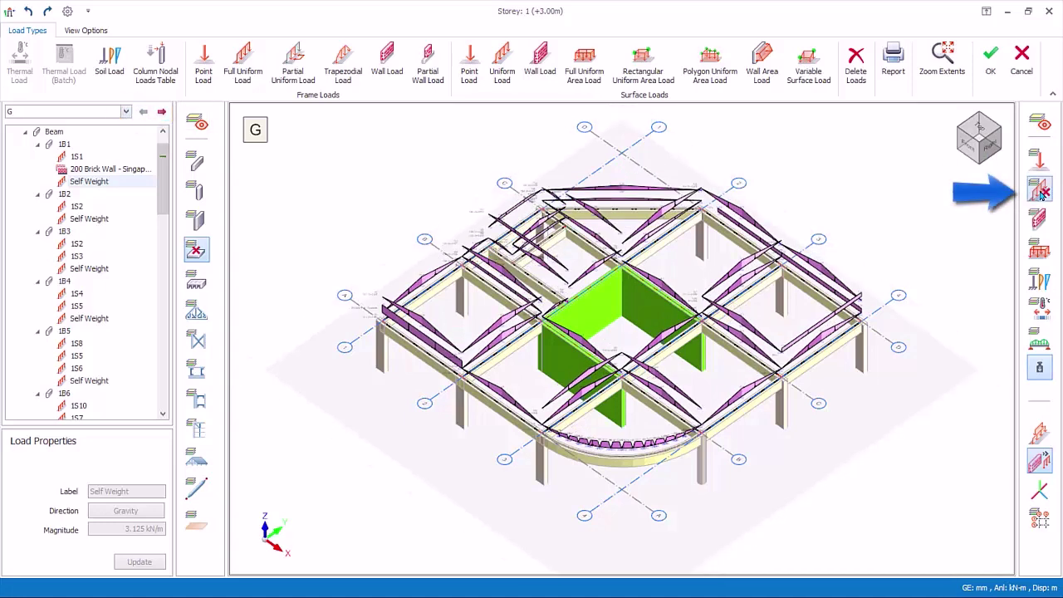
left_click(1038, 343)
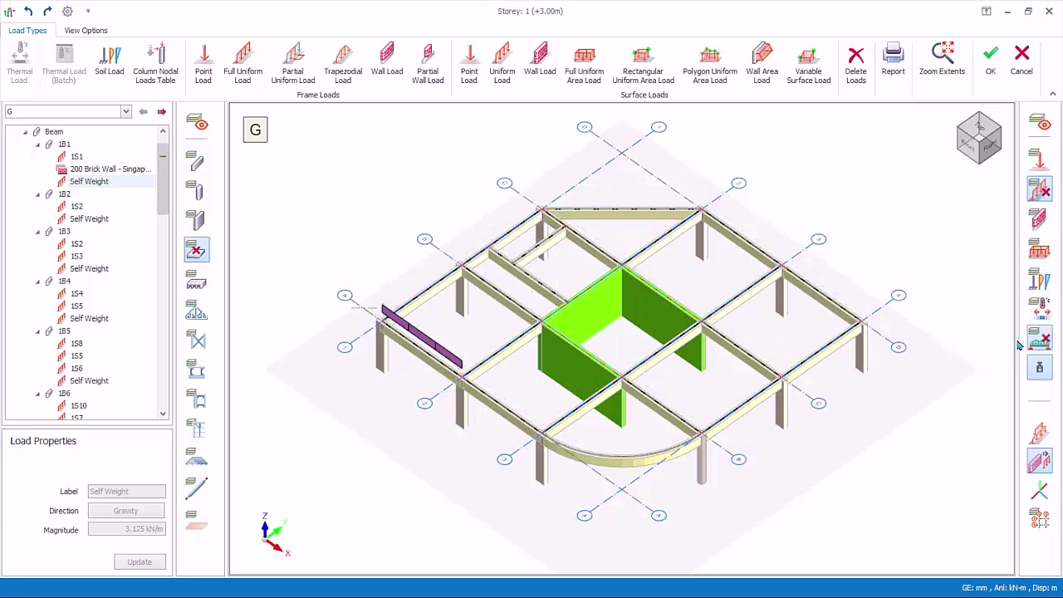
Step: Copy 1B1's 200 brick wall load and paste it onto the curved perimeter beam
left_click(431, 347)
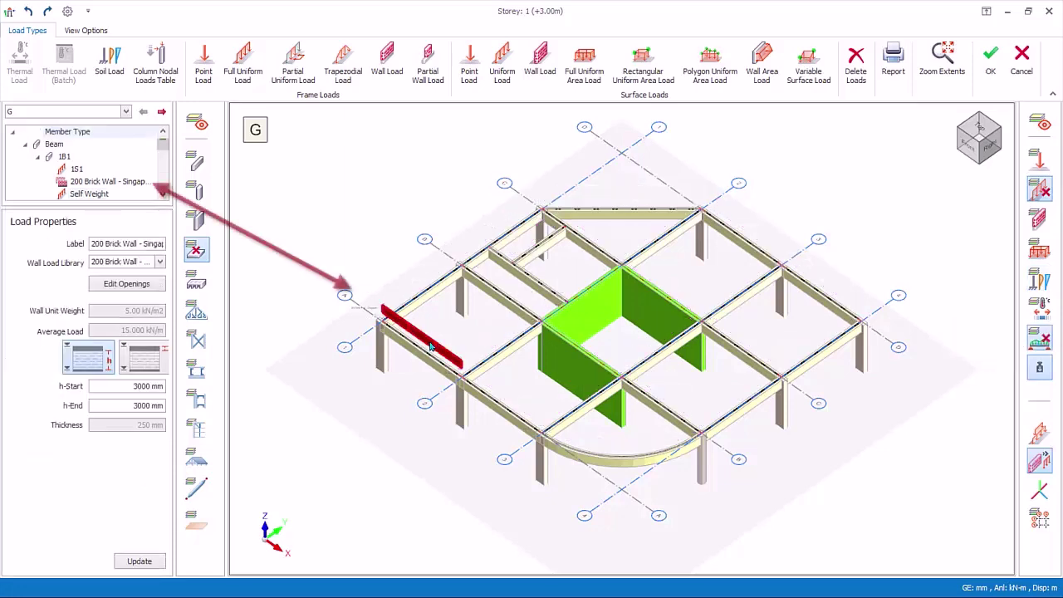
scroll(431, 347, "up", 3)
right_click(436, 331)
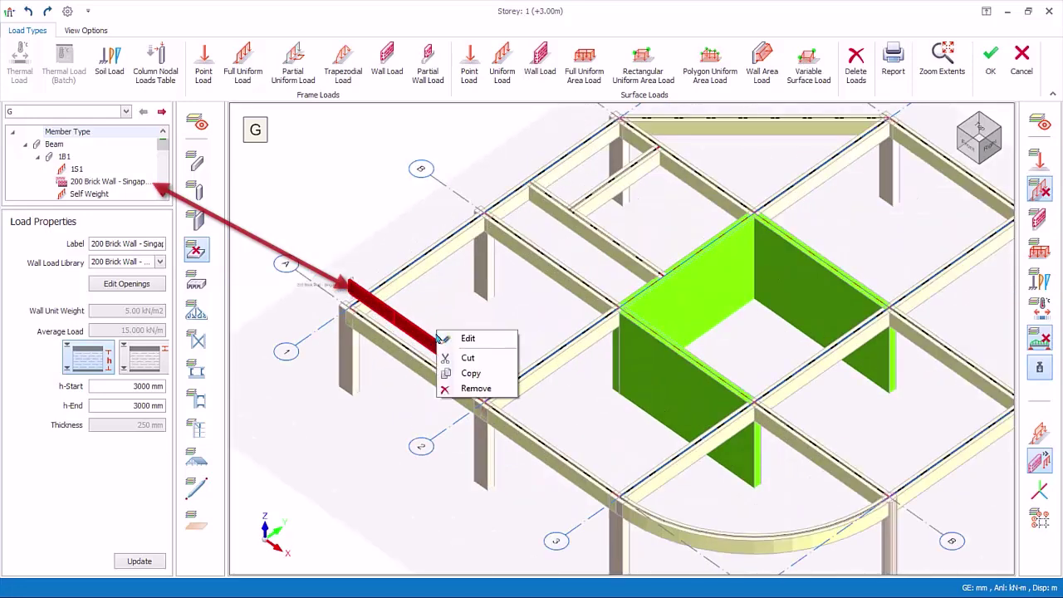
left_click(469, 373)
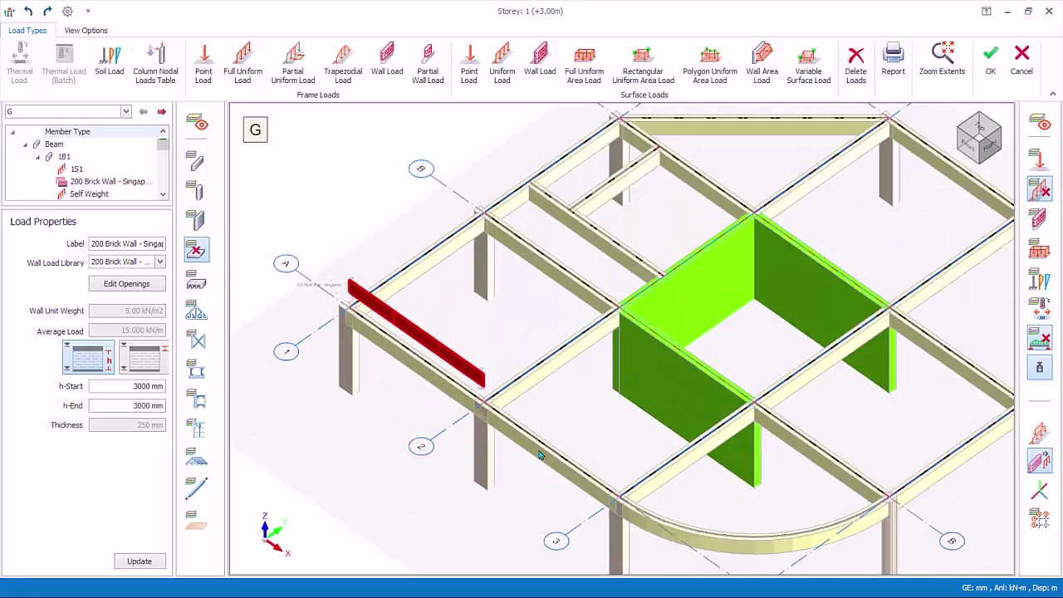
left_click(762, 547)
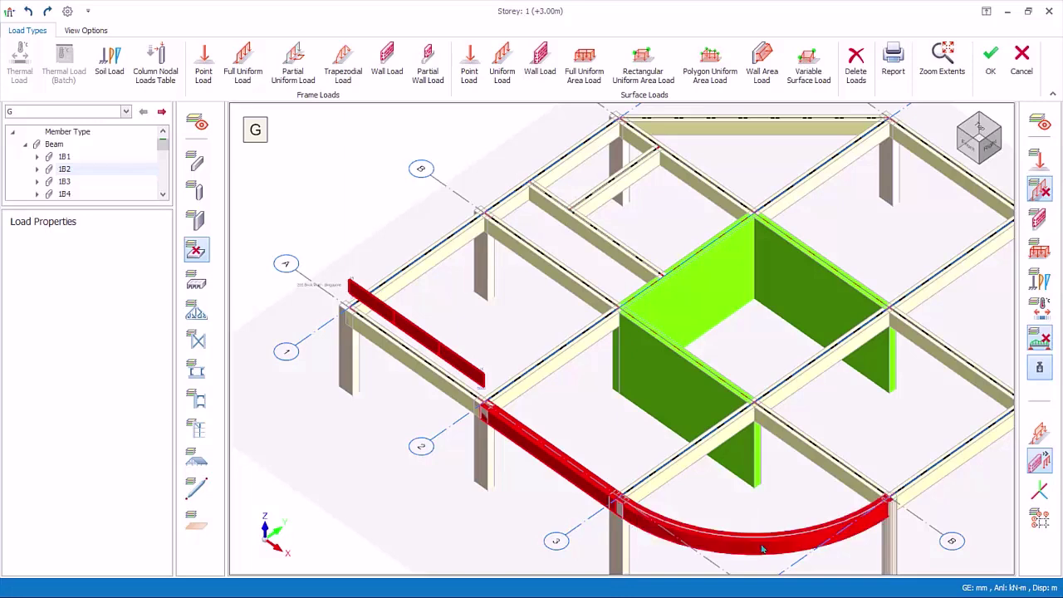
scroll(952, 472, "down", 3)
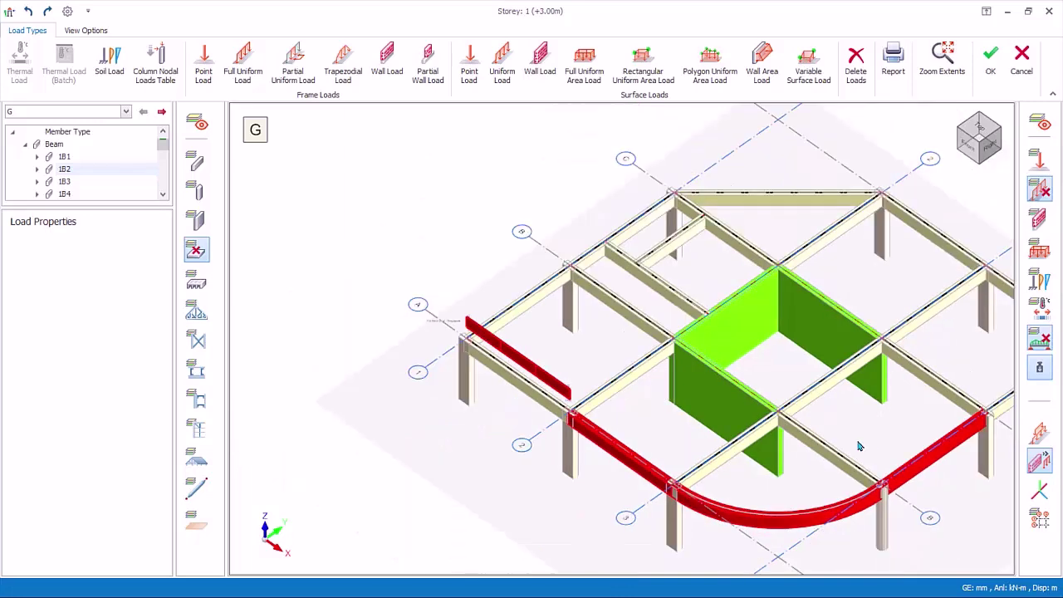
right_click(774, 427)
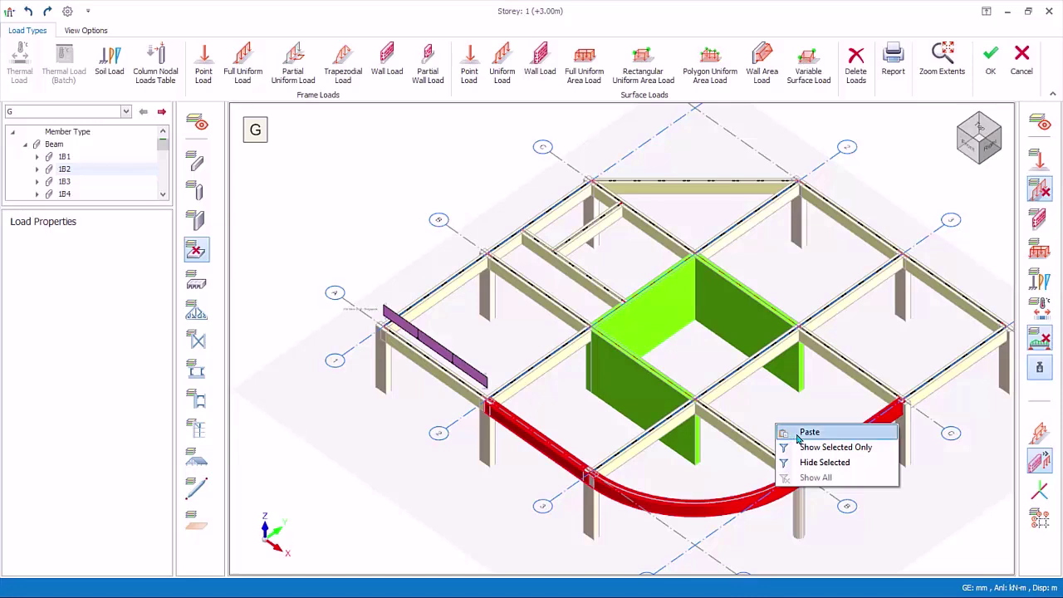
left_click(799, 433)
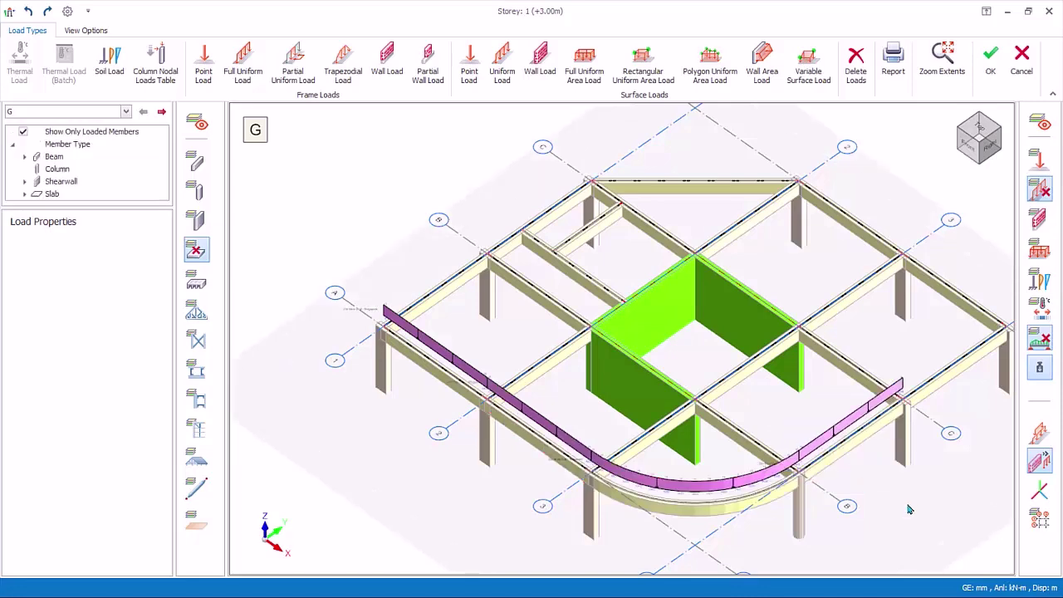
Step: Accept the load edits, save the project, and bring up actions for beam 1B1 on grid A
left_click(991, 63)
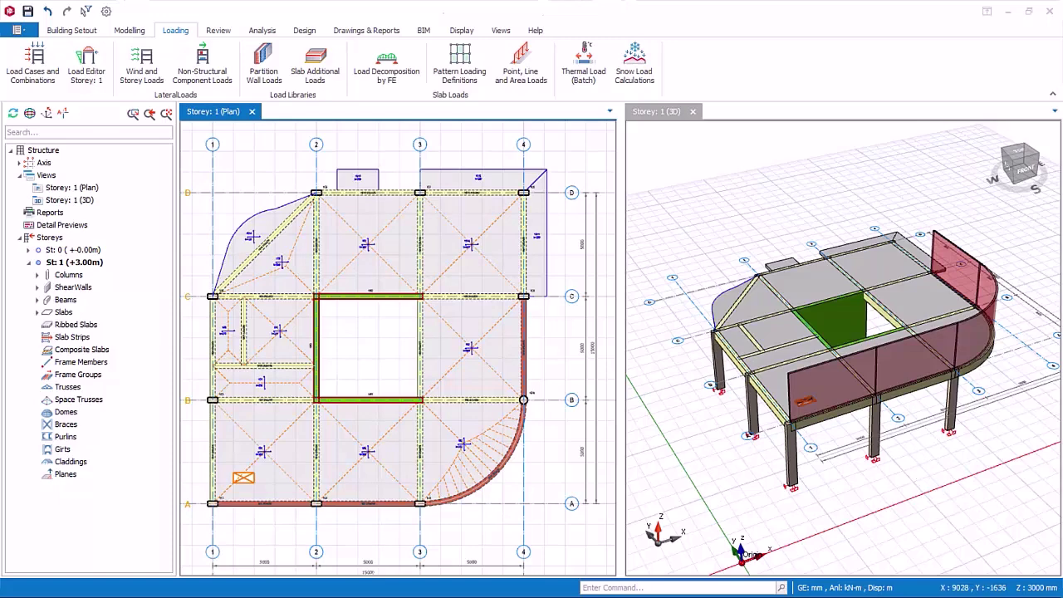
key("ctrl+s")
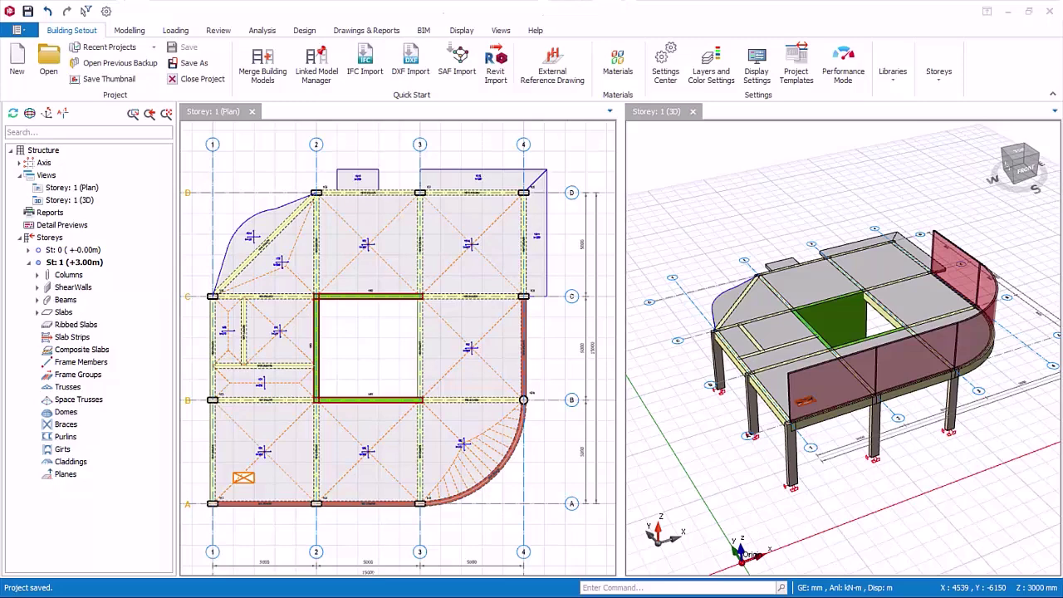
right_click(295, 504)
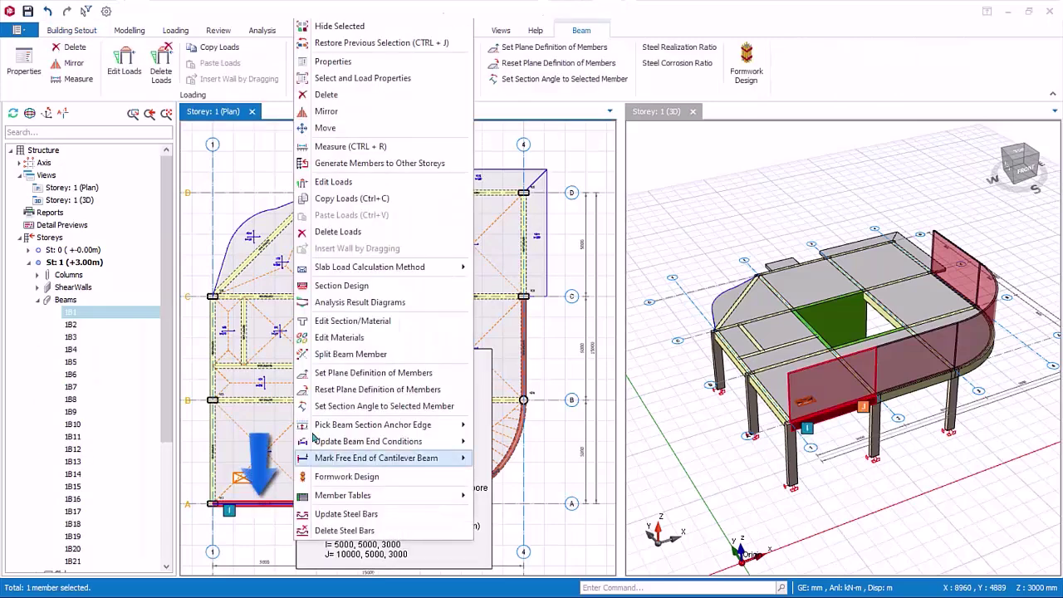
Step: Copy beam 1B1's load case G wall load '200 Brick Wall - Singapore'
left_click(356, 203)
left_click_drag(515, 183, 592, 183)
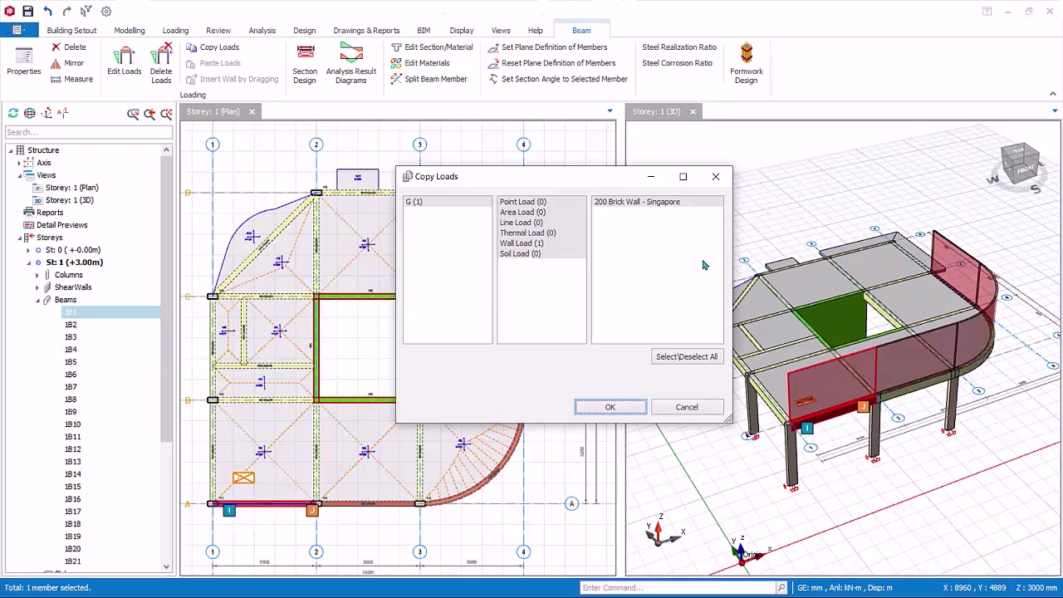
left_click(430, 206)
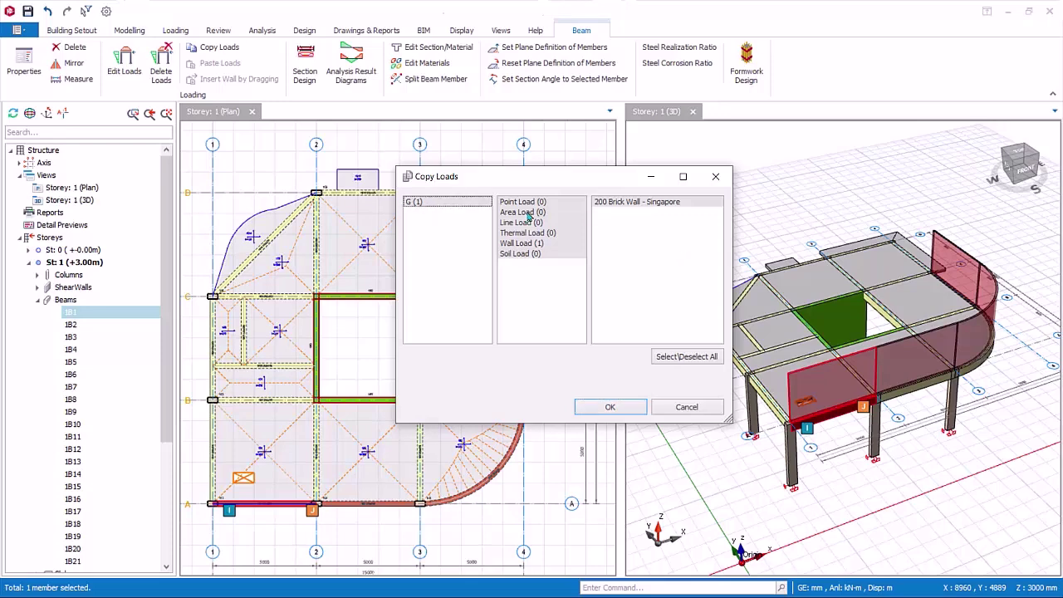
left_click(536, 245)
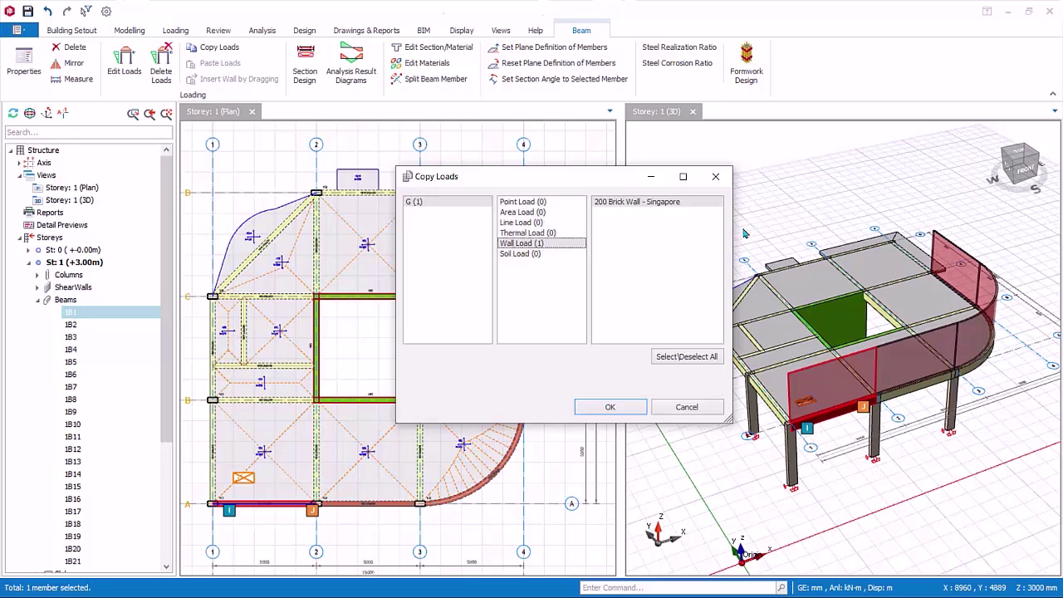
left_click(718, 204)
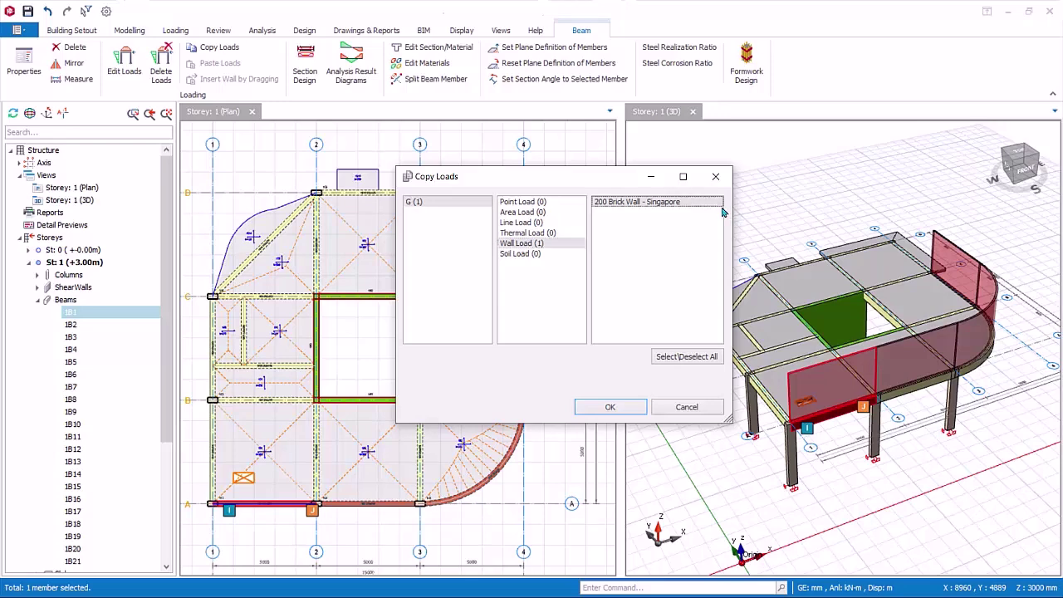
left_click(626, 406)
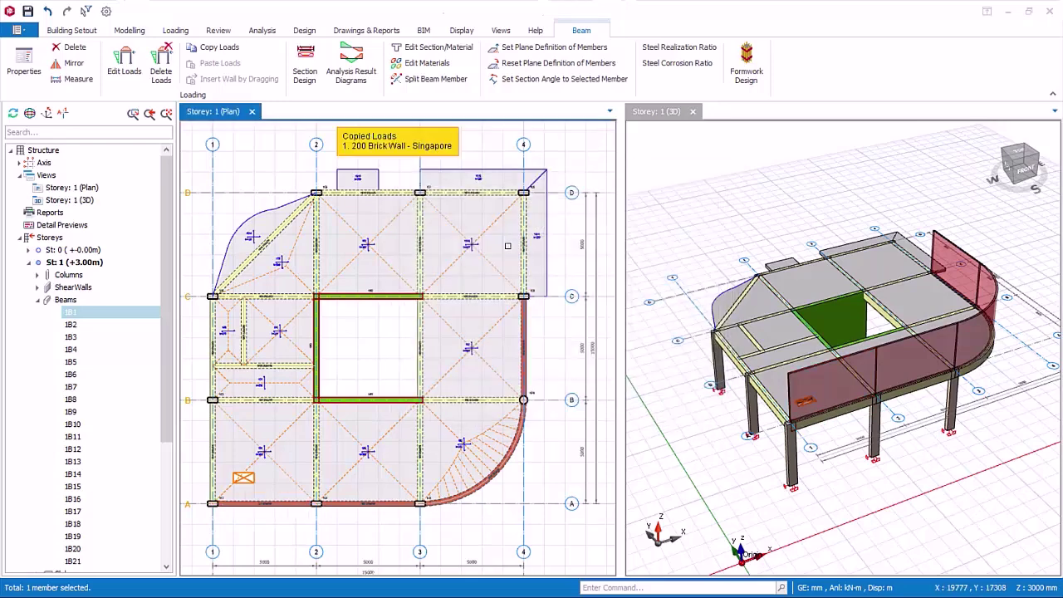
Step: Paste the 200 Brick Wall - Singapore load onto the grid D, diagonal and grid 1 beams
left_click(465, 193)
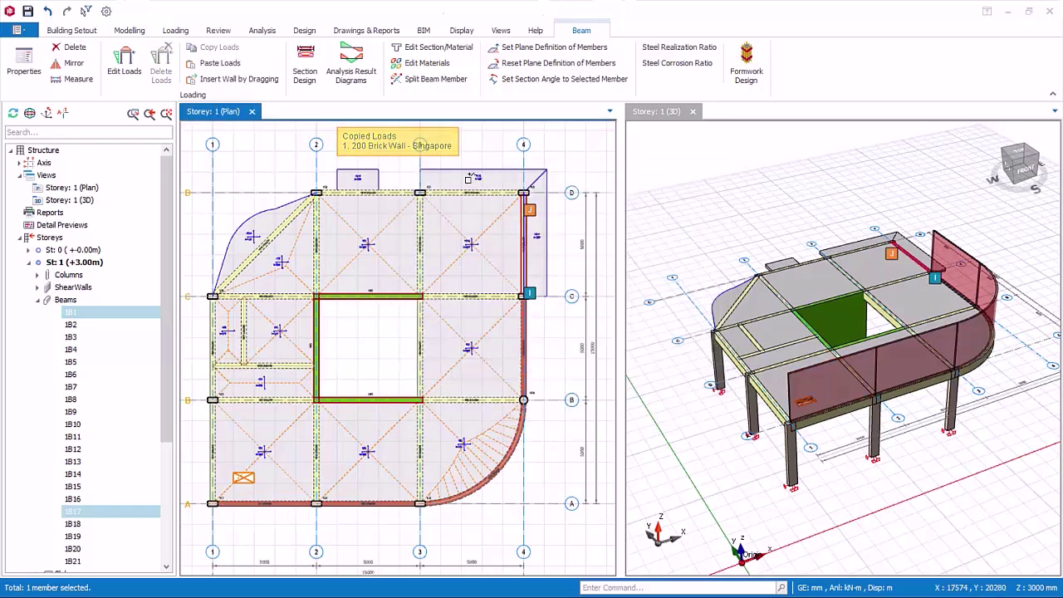
left_click(386, 193, "ctrl")
left_click(258, 253, "ctrl")
left_click(212, 348, "ctrl")
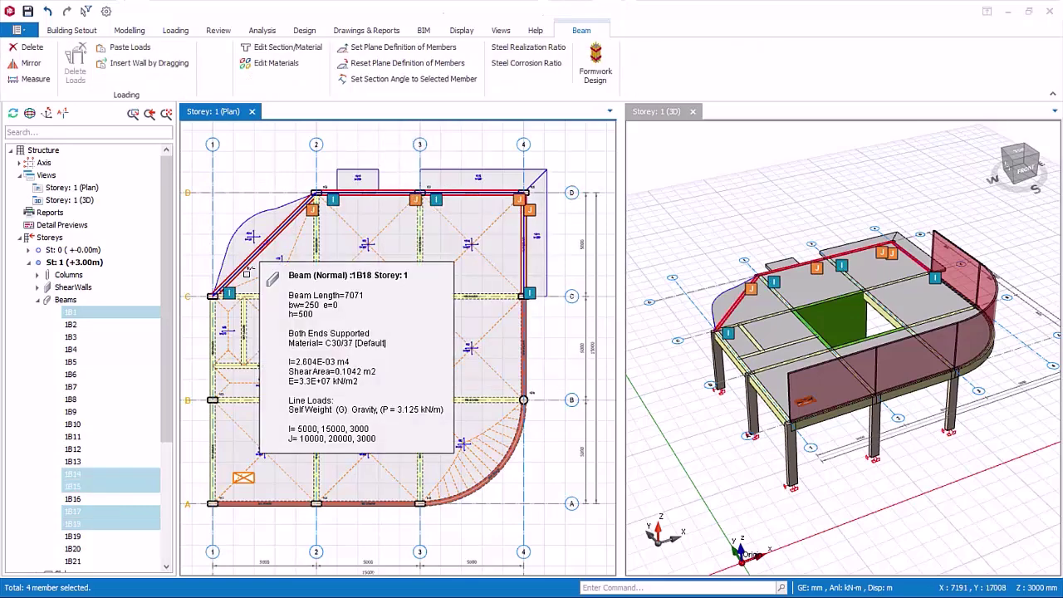
left_click(214, 422, "ctrl")
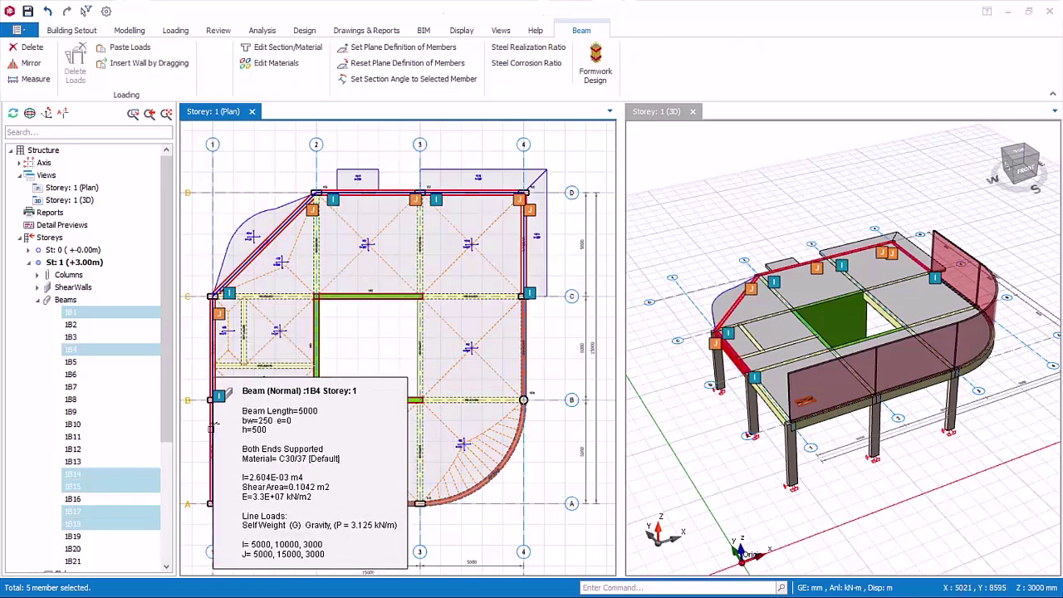
right_click(368, 332)
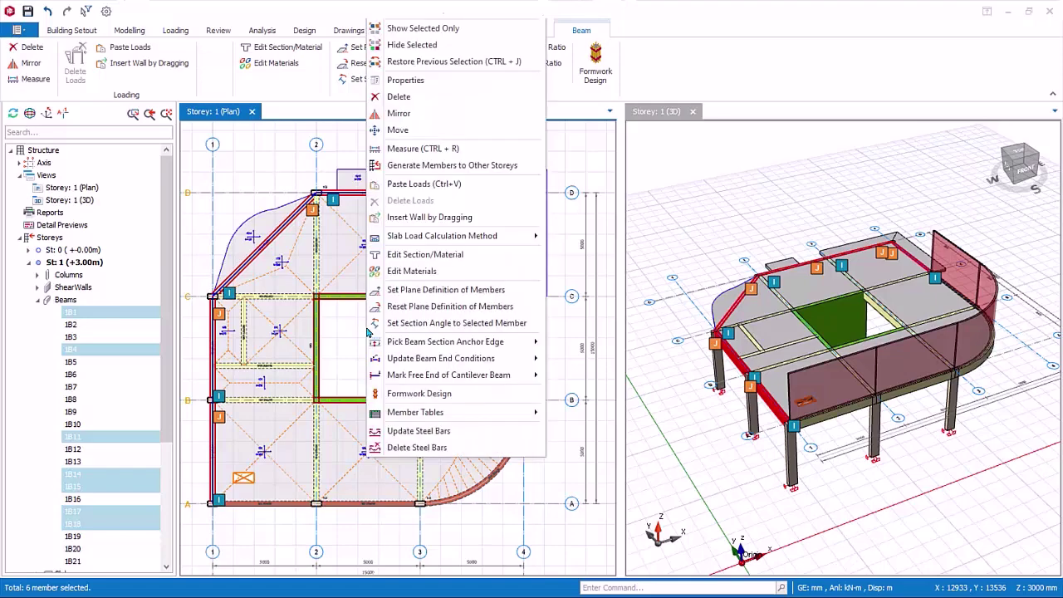
left_click(439, 186)
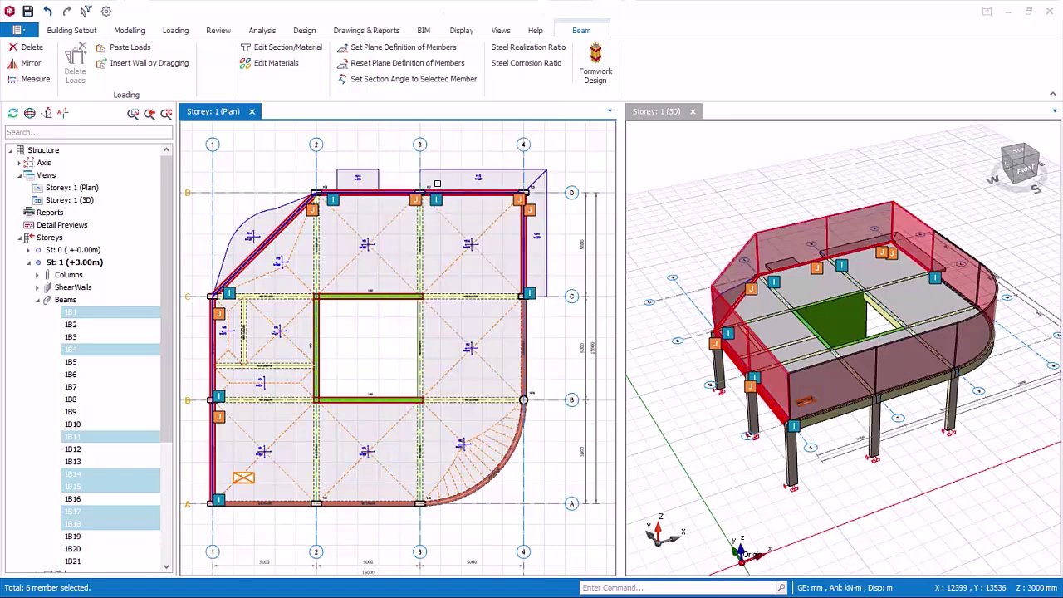